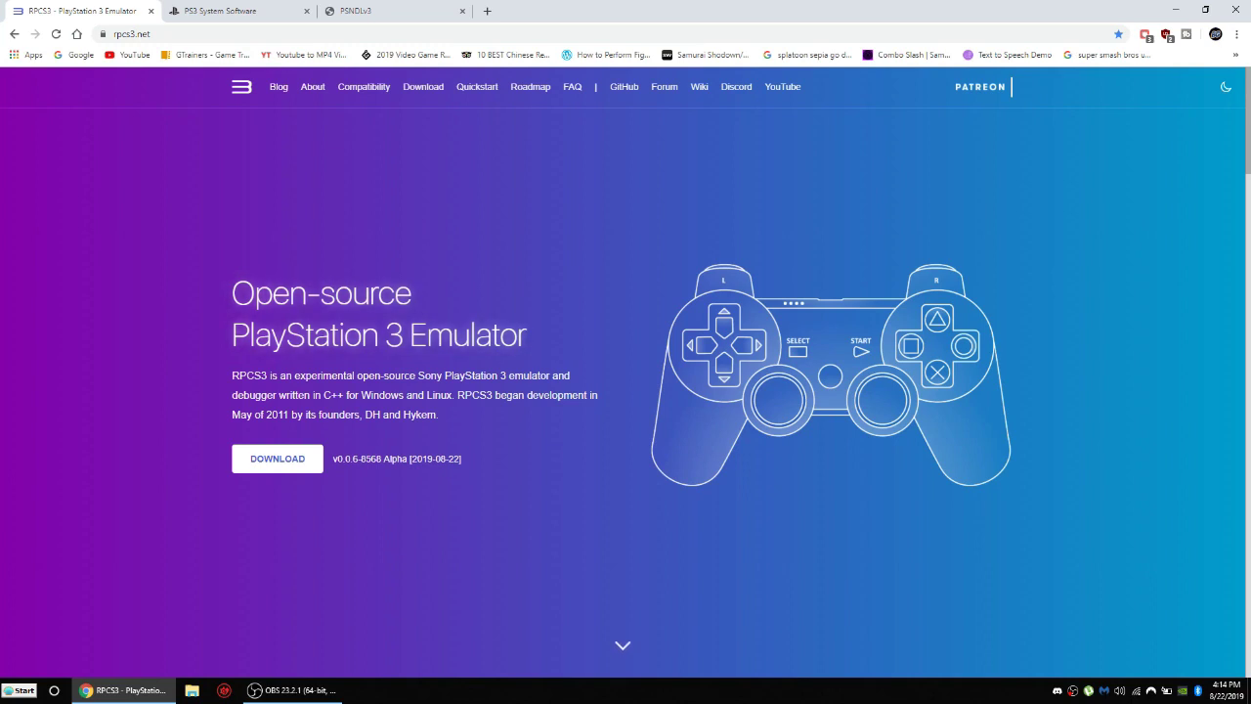
# Step: Download the latest RPCS3 build for Windows from the emulator's website
pyautogui.scroll(-1, 626, 372)
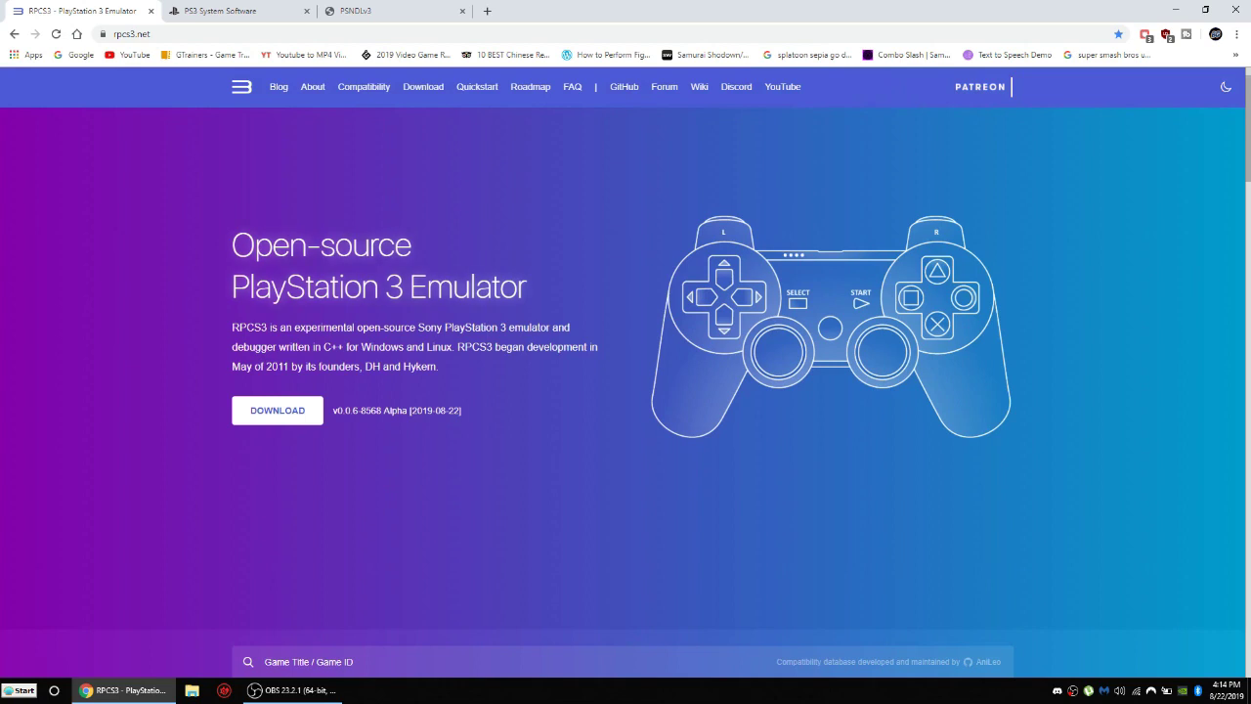
pyautogui.scroll(1, 625, 371)
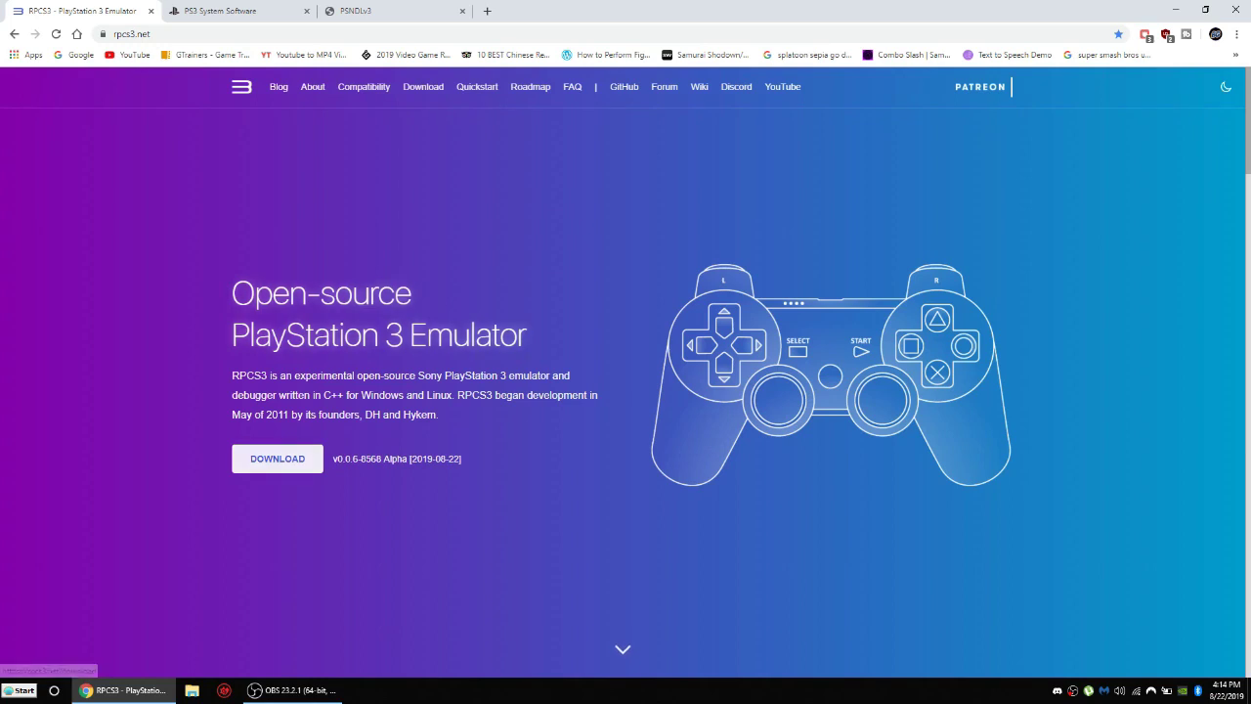
pyautogui.click(278, 458)
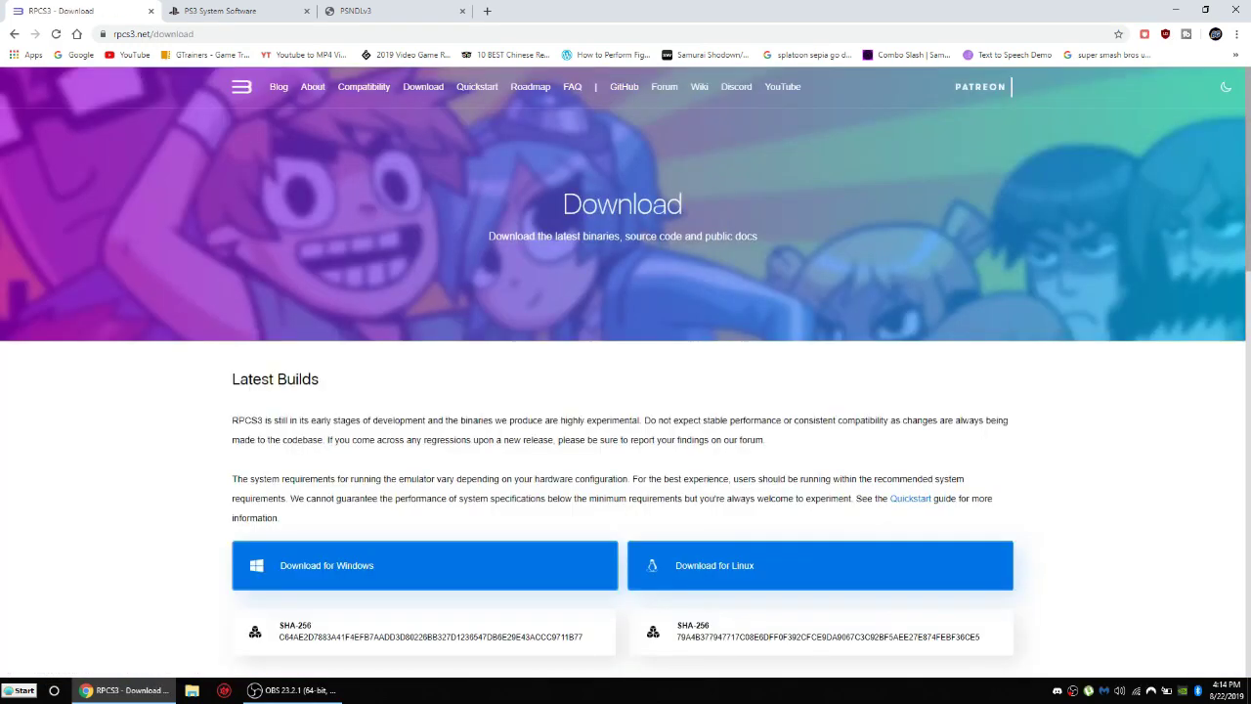
pyautogui.scroll(-2, 626, 391)
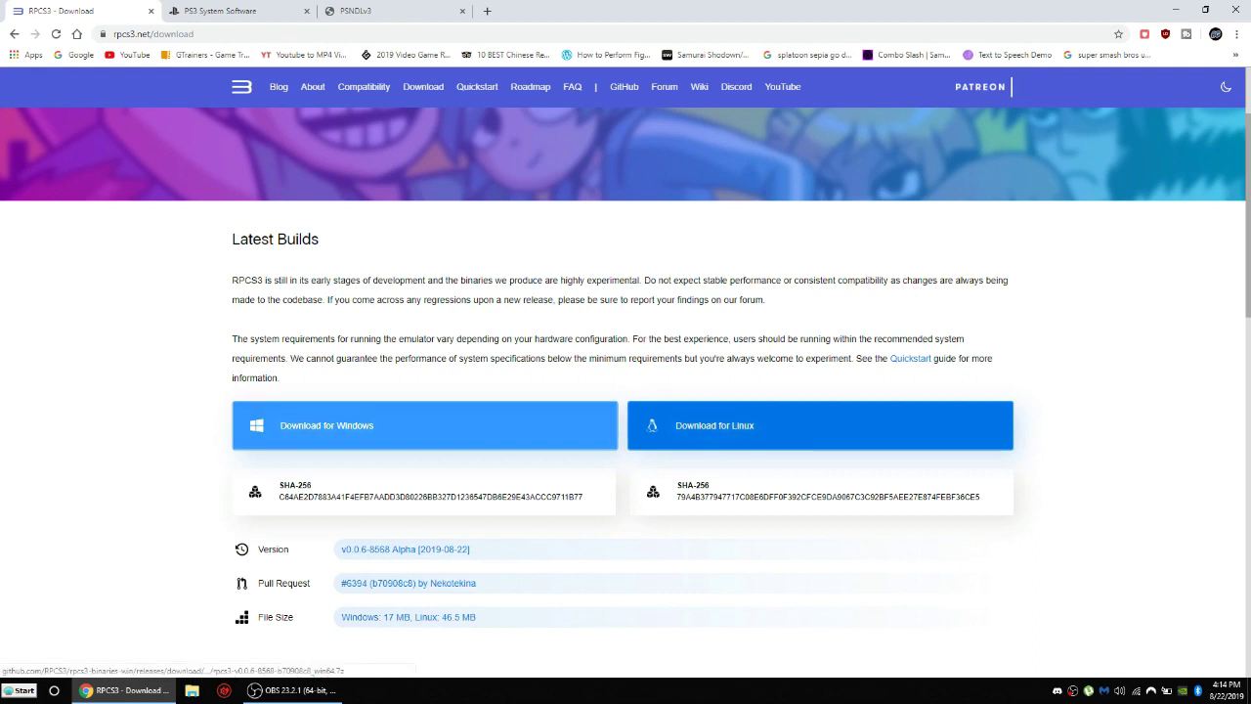
pyautogui.click(424, 425)
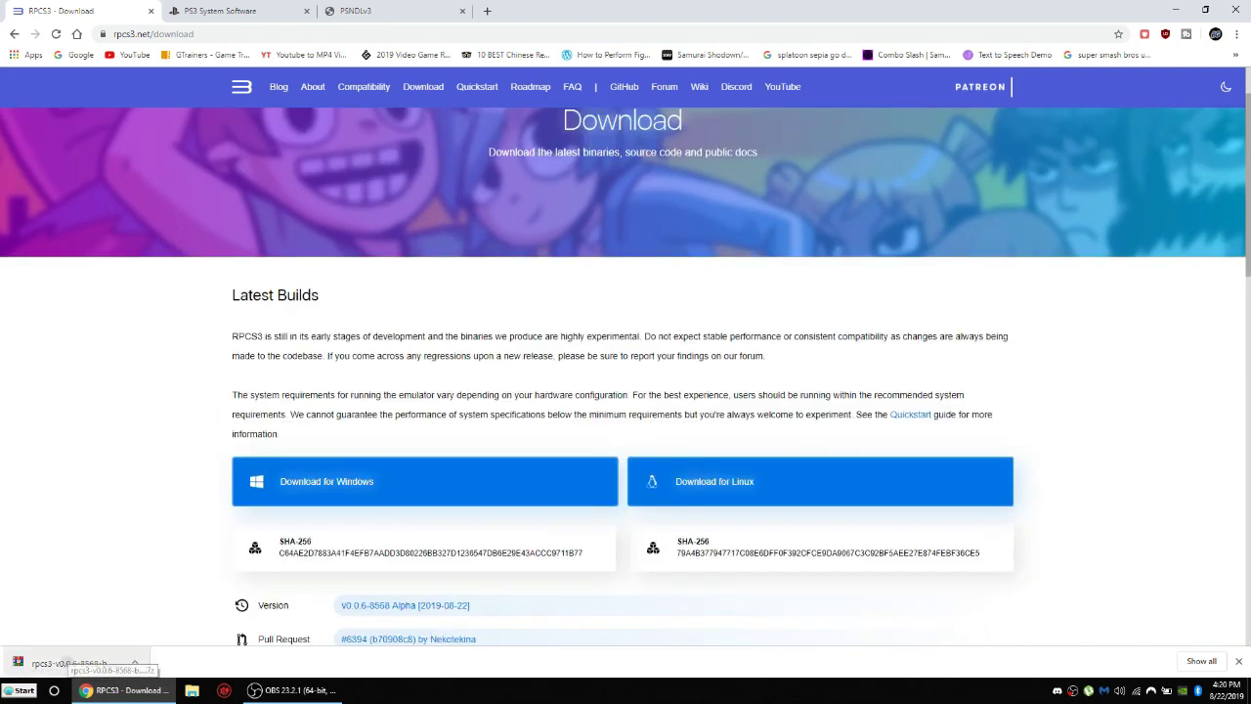
# Step: Open the downloaded rpcs3 archive, dismiss the licence notice, and move the archive window aside over the desktop
pyautogui.click(73, 661)
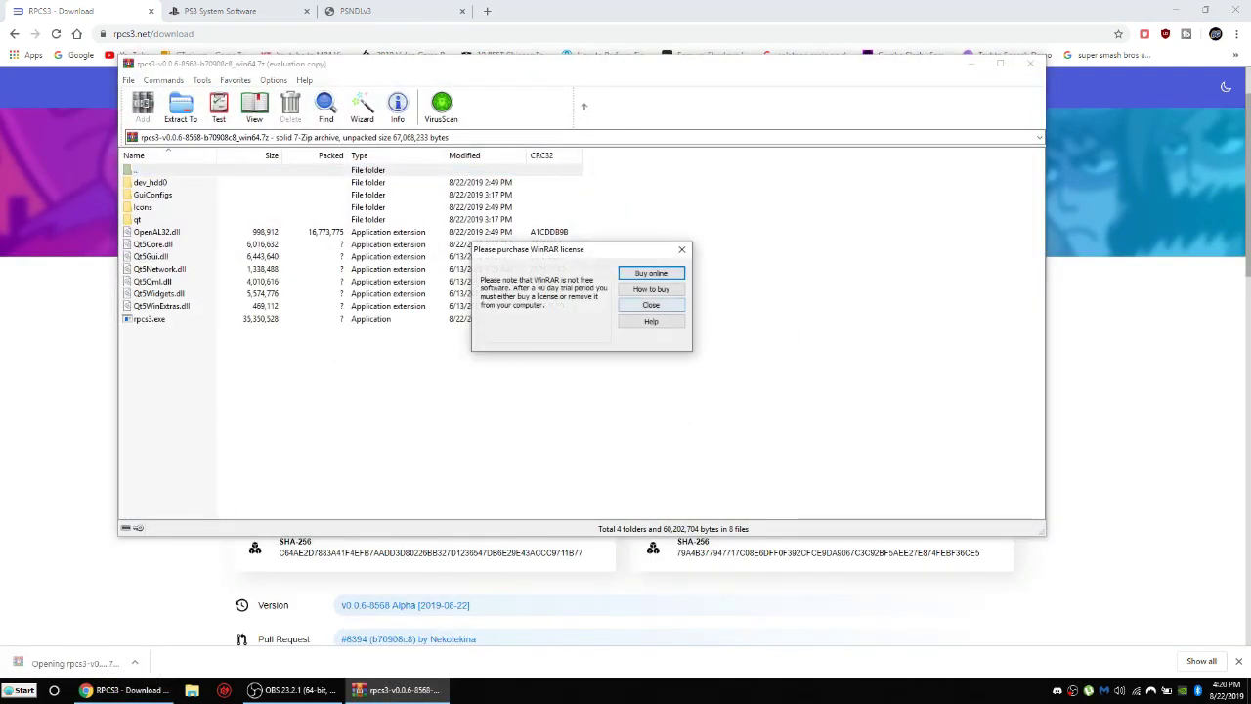
pyautogui.press('Return')
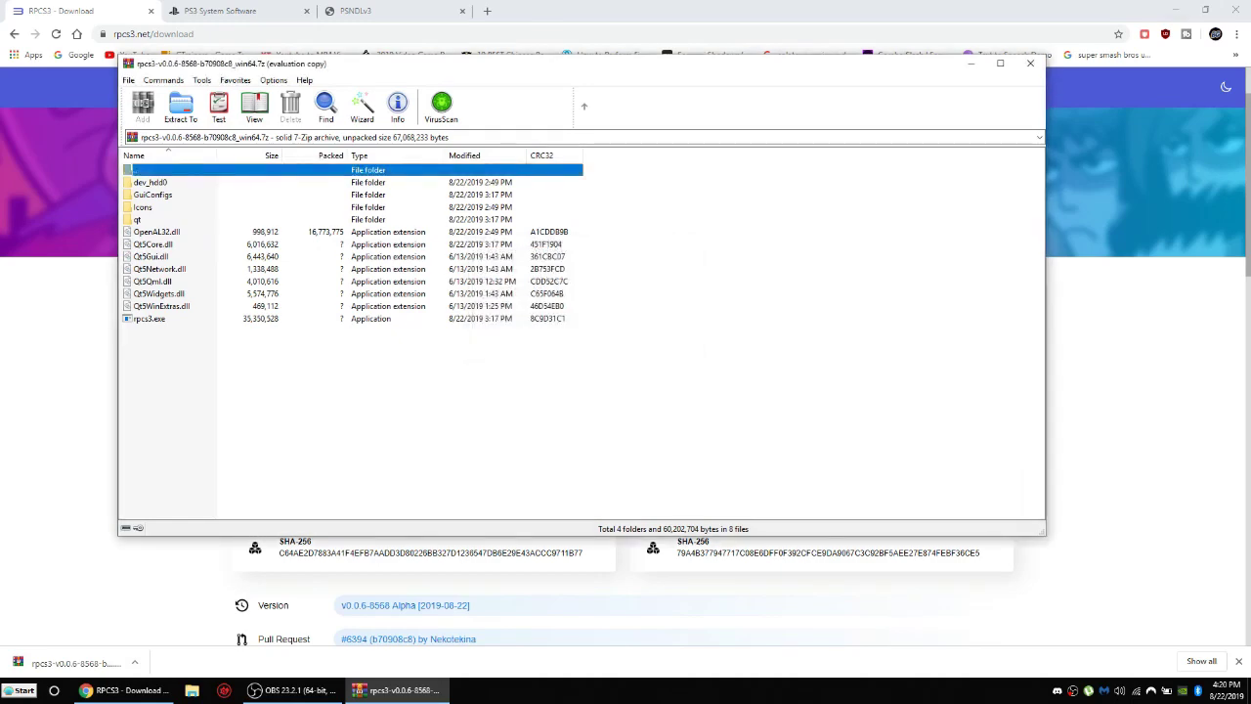
pyautogui.click(1176, 9)
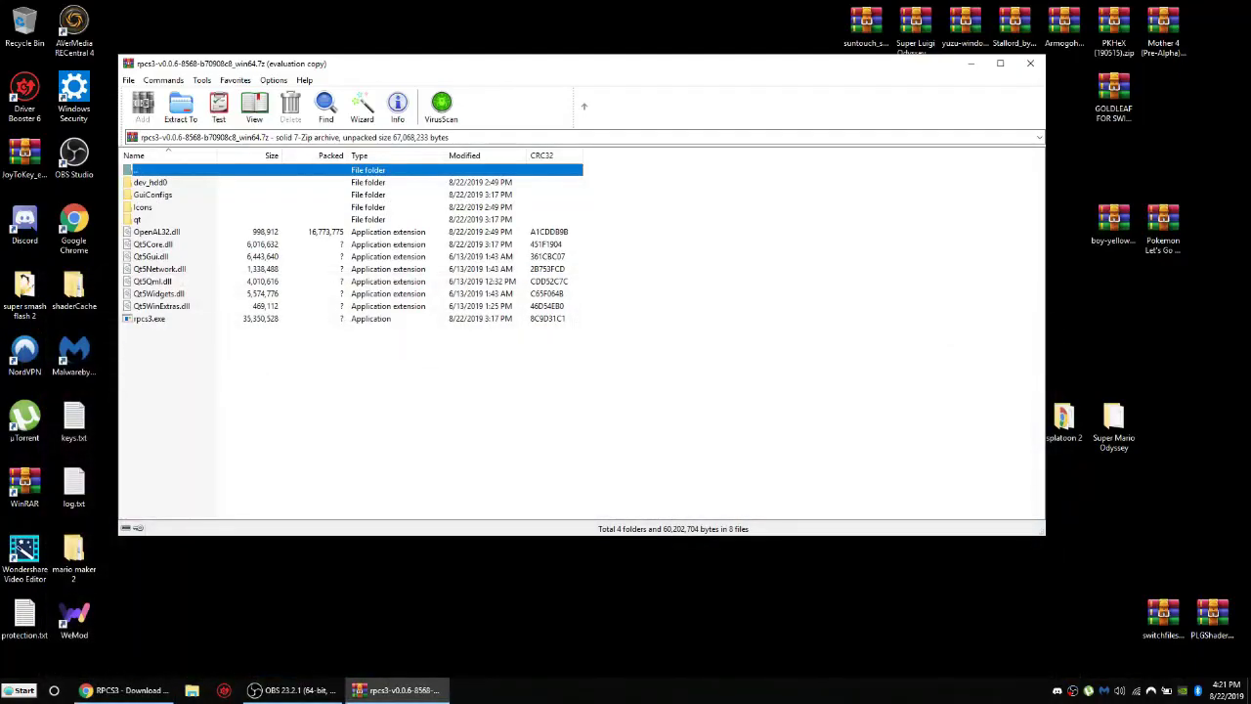
pyautogui.moveTo(645, 69); pyautogui.dragTo(832, 68)
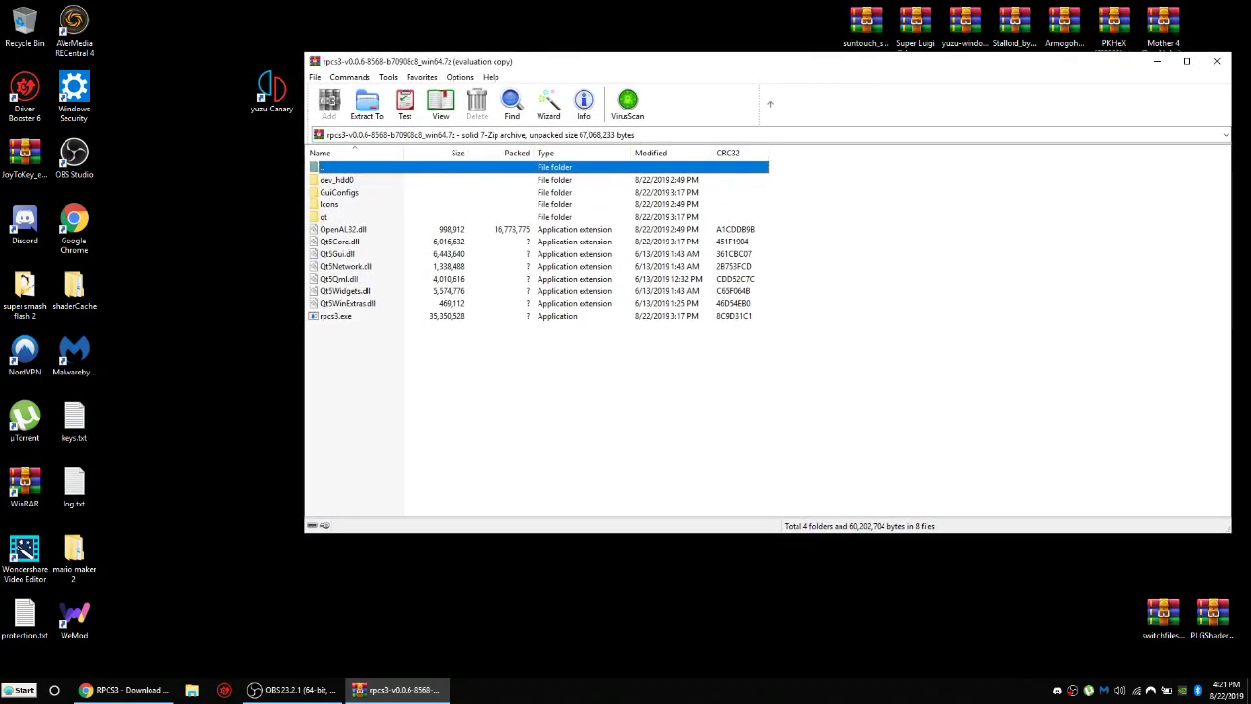
pyautogui.rightClick(147, 362)
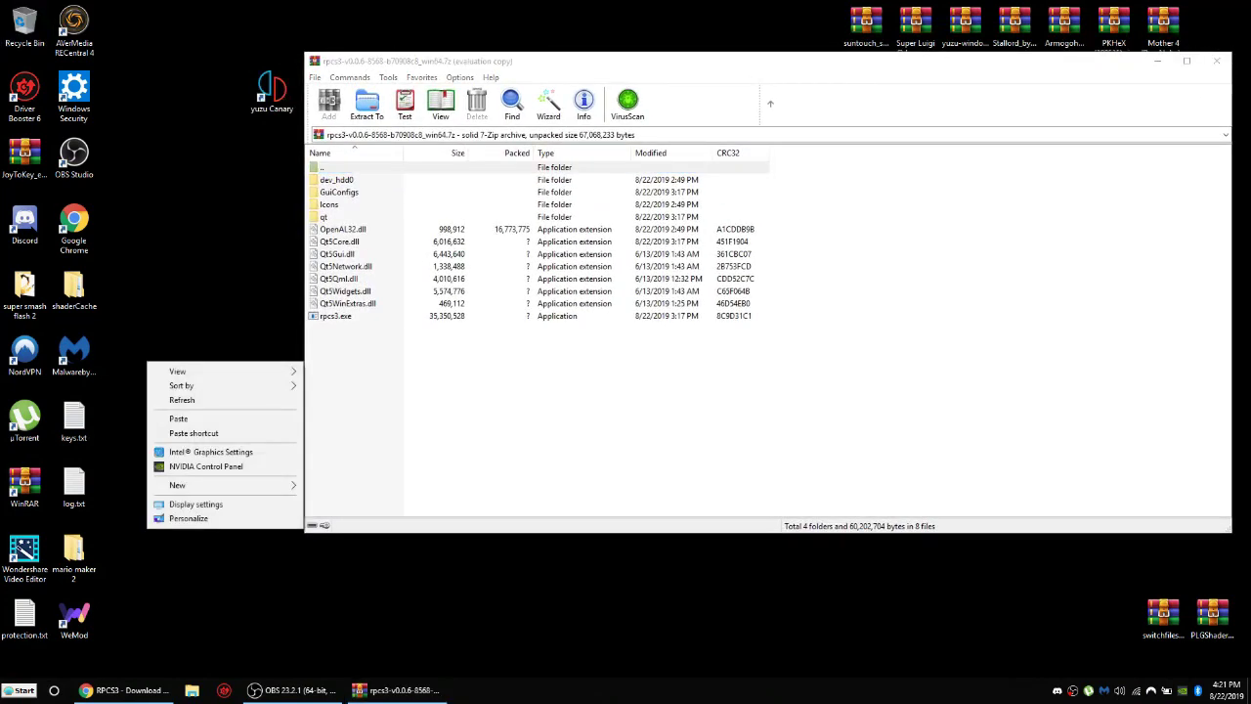
pyautogui.moveTo(196, 485)
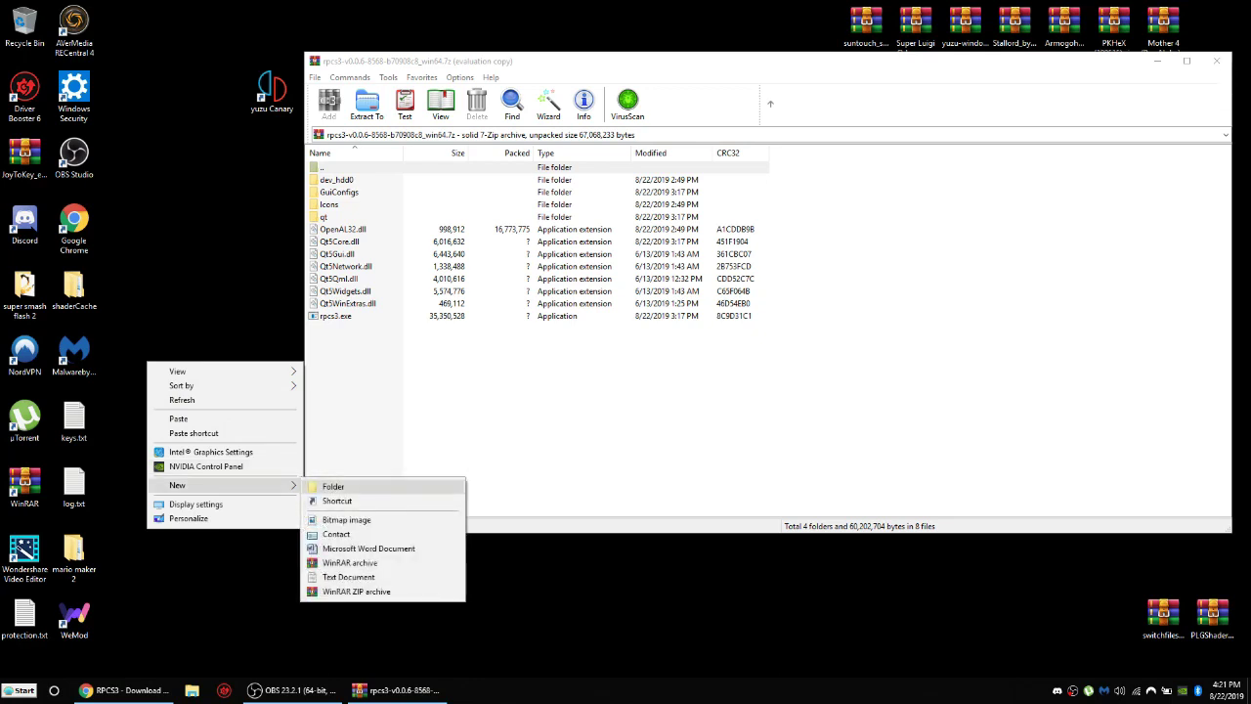
pyautogui.click(586, 411)
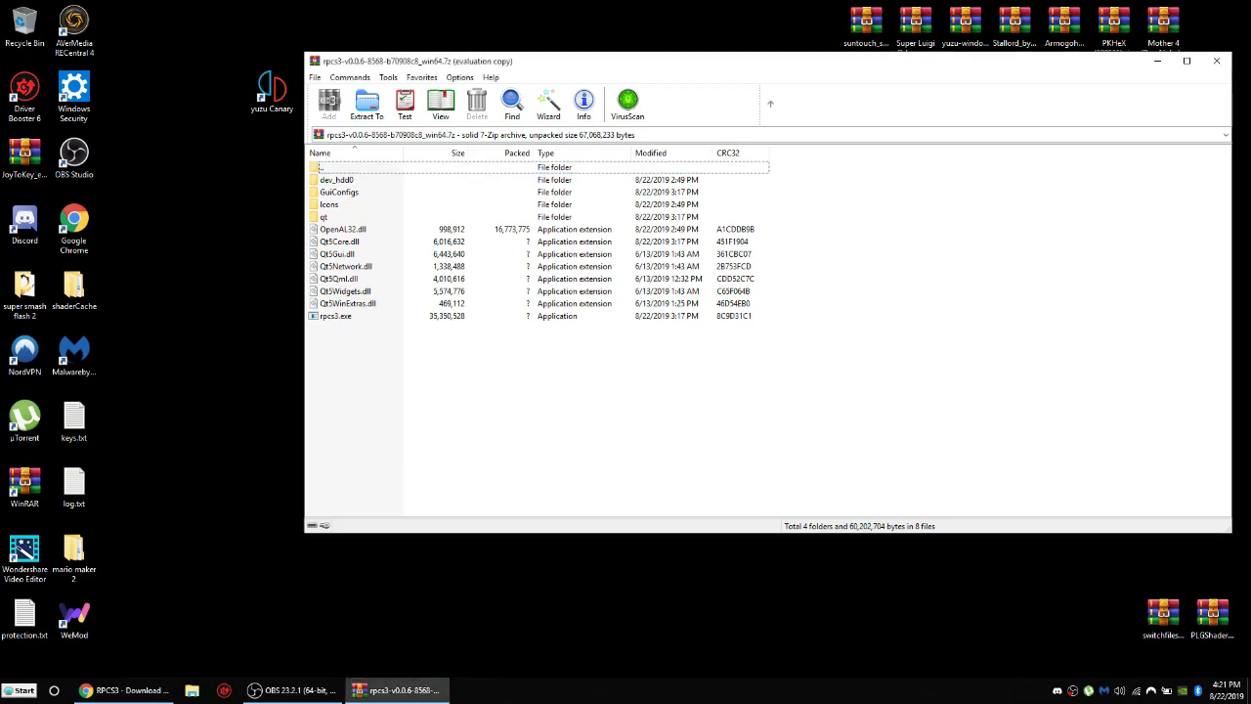
# Step: Open the RPCS3 folder from the desktop and arrange its window beside the archive window
pyautogui.moveTo(815, 65); pyautogui.dragTo(812, 212)
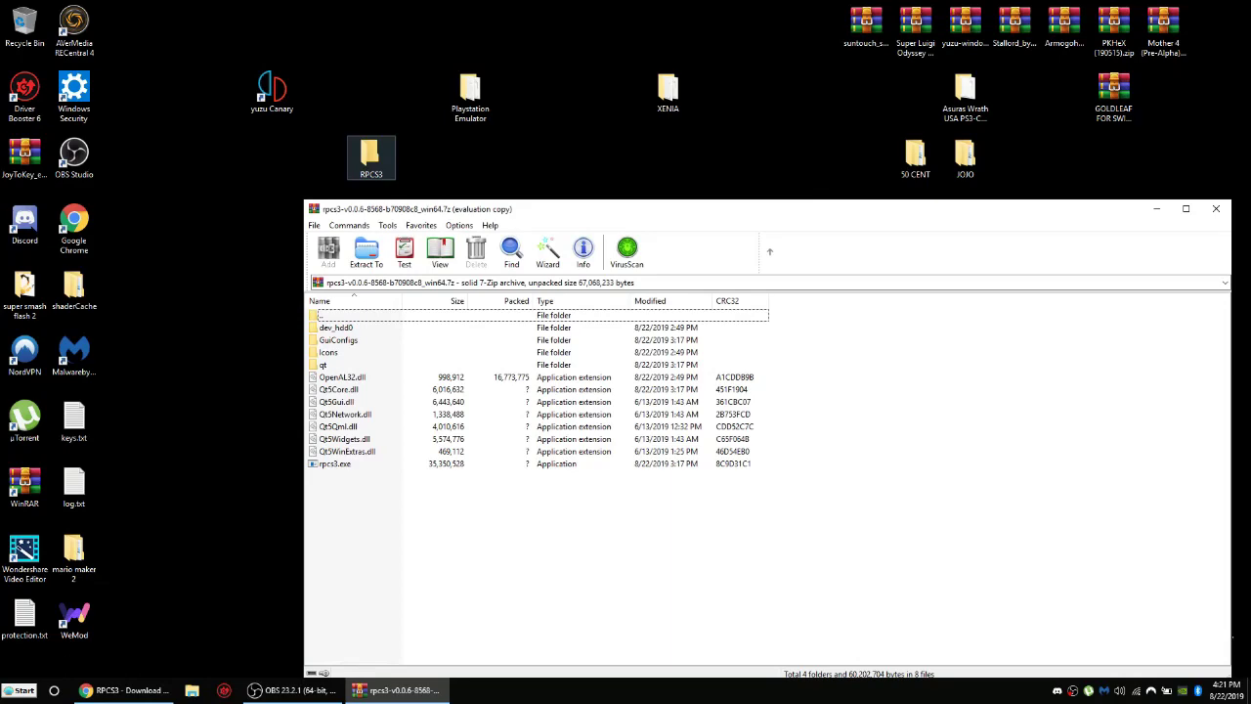
pyautogui.doubleClick(371, 156)
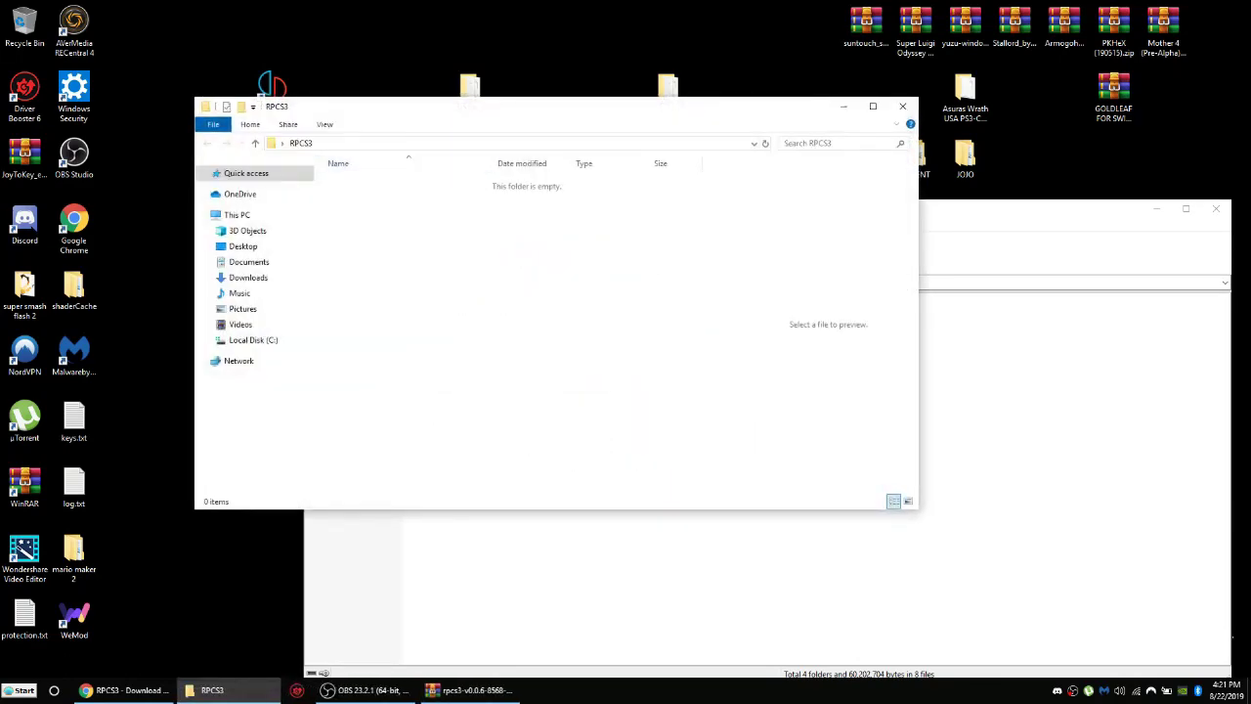
pyautogui.moveTo(526, 119); pyautogui.dragTo(342, 76)
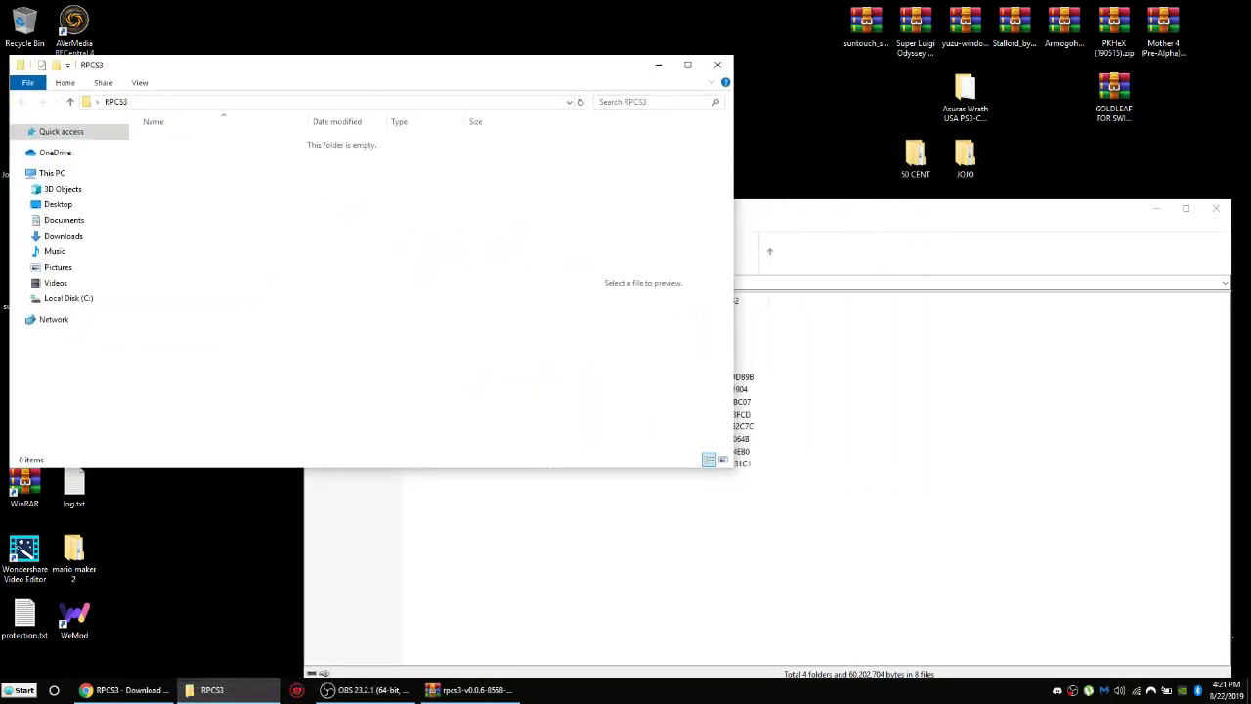
pyautogui.click(767, 282)
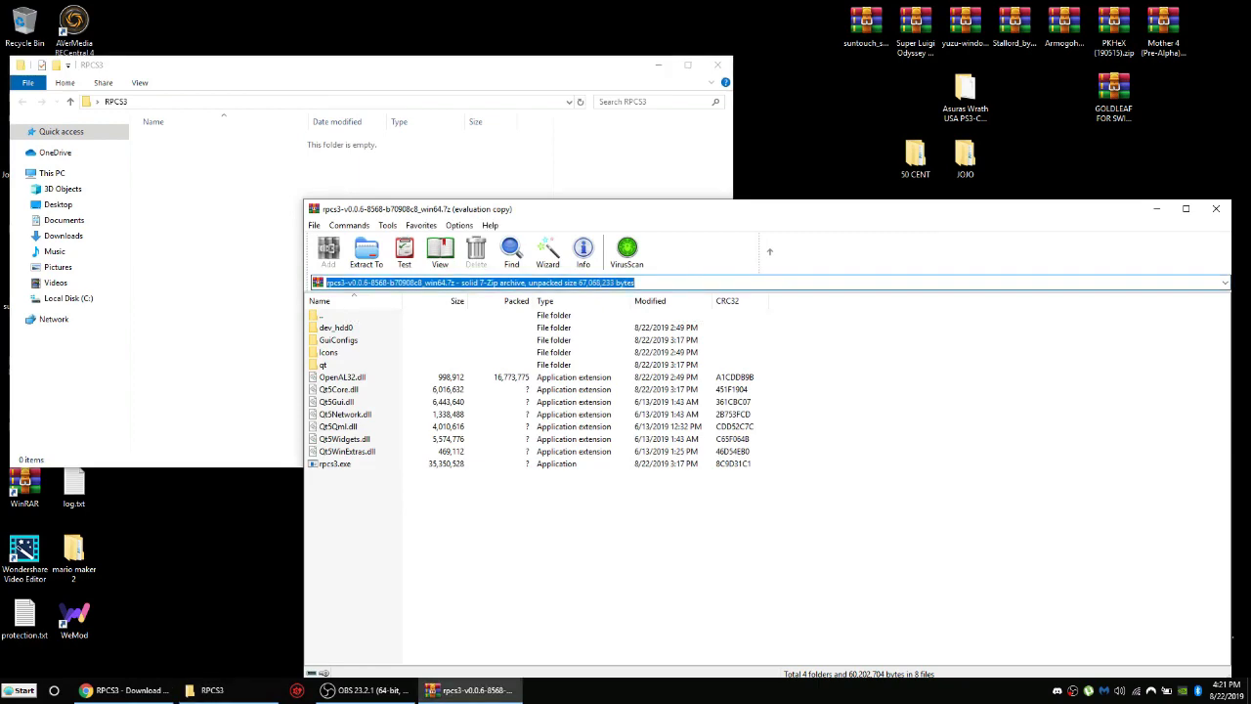
pyautogui.moveTo(892, 214); pyautogui.dragTo(955, 49)
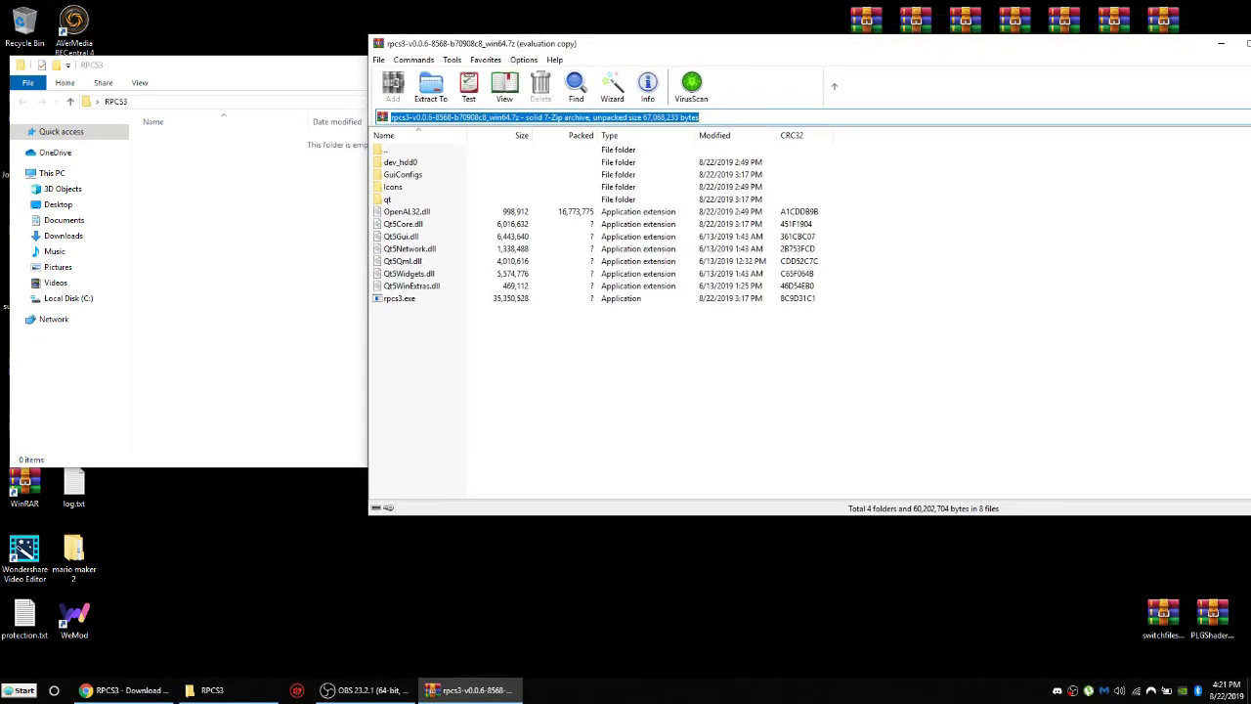
# Step: Extract all of the archive's folders and files, from dev_hdd0 to rpcs3.exe, into the RPCS3 folder
pyautogui.click(399, 298)
pyautogui.keyDown('shift'); pyautogui.click(412, 285); pyautogui.keyUp('shift')
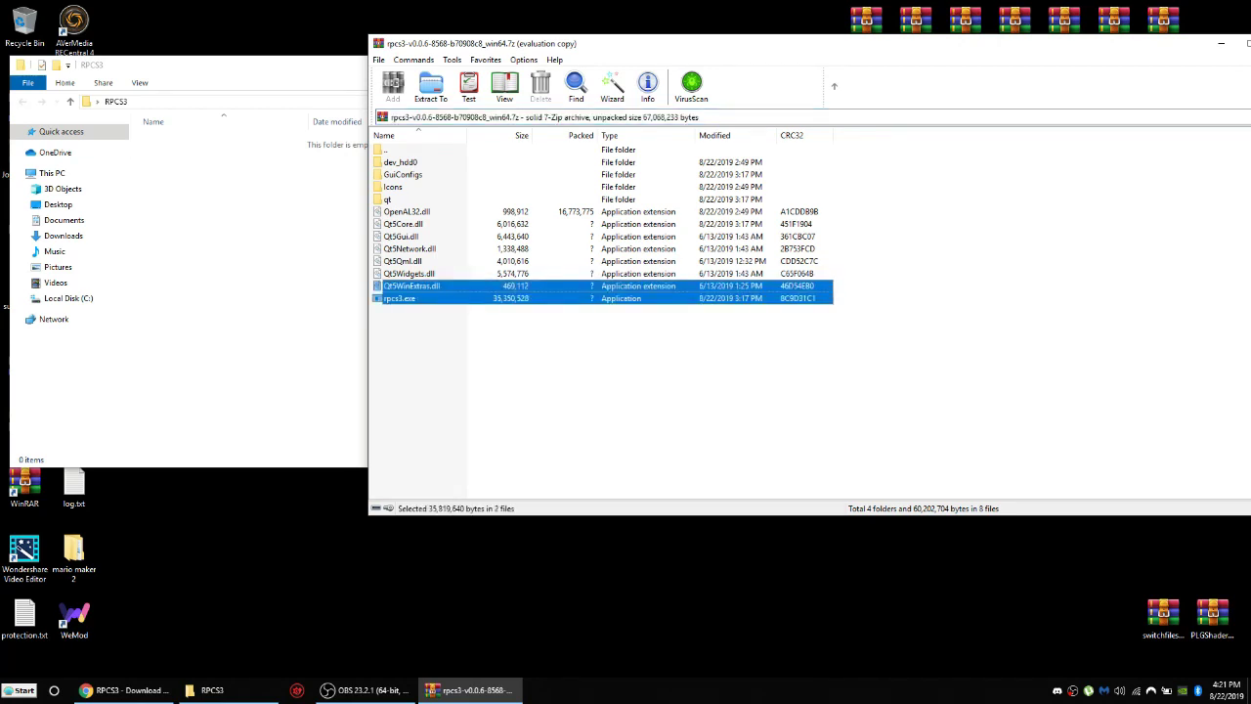
pyautogui.keyDown('shift'); pyautogui.click(408, 274); pyautogui.keyUp('shift')
pyautogui.keyDown('shift'); pyautogui.click(403, 261); pyautogui.keyUp('shift')
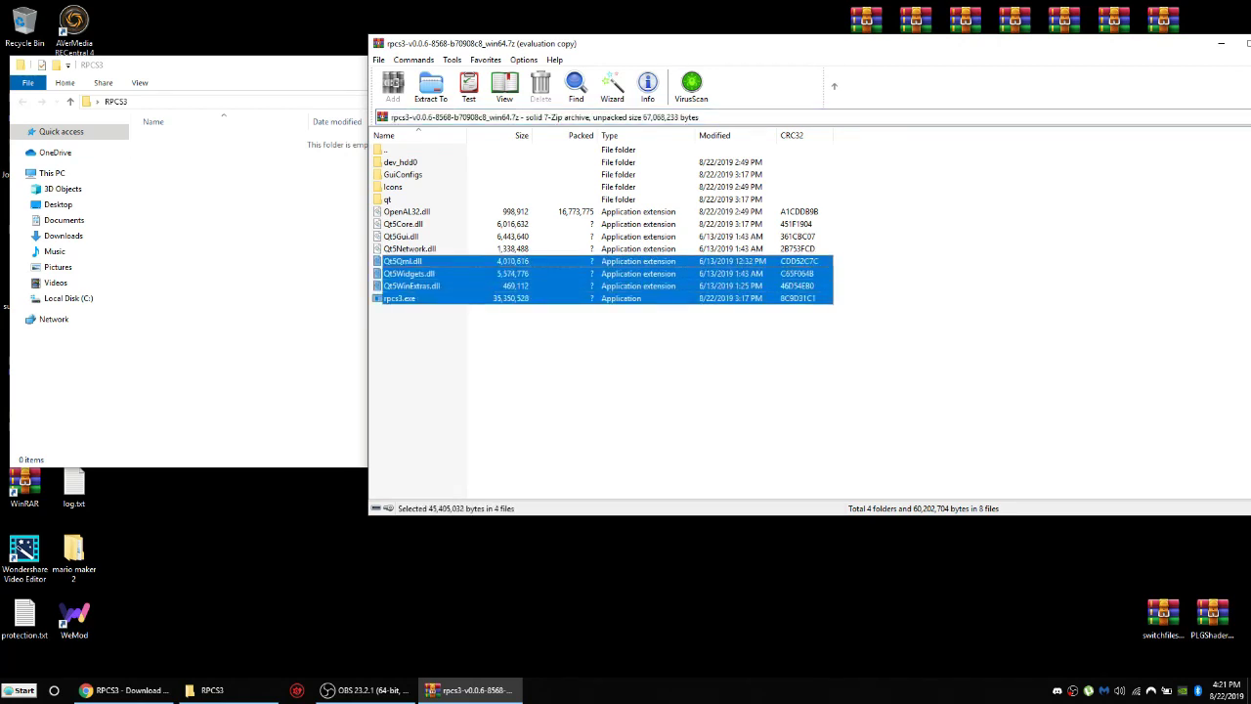
pyautogui.keyDown('shift'); pyautogui.click(409, 248); pyautogui.keyUp('shift')
pyautogui.hotkey('shift', 'Up')
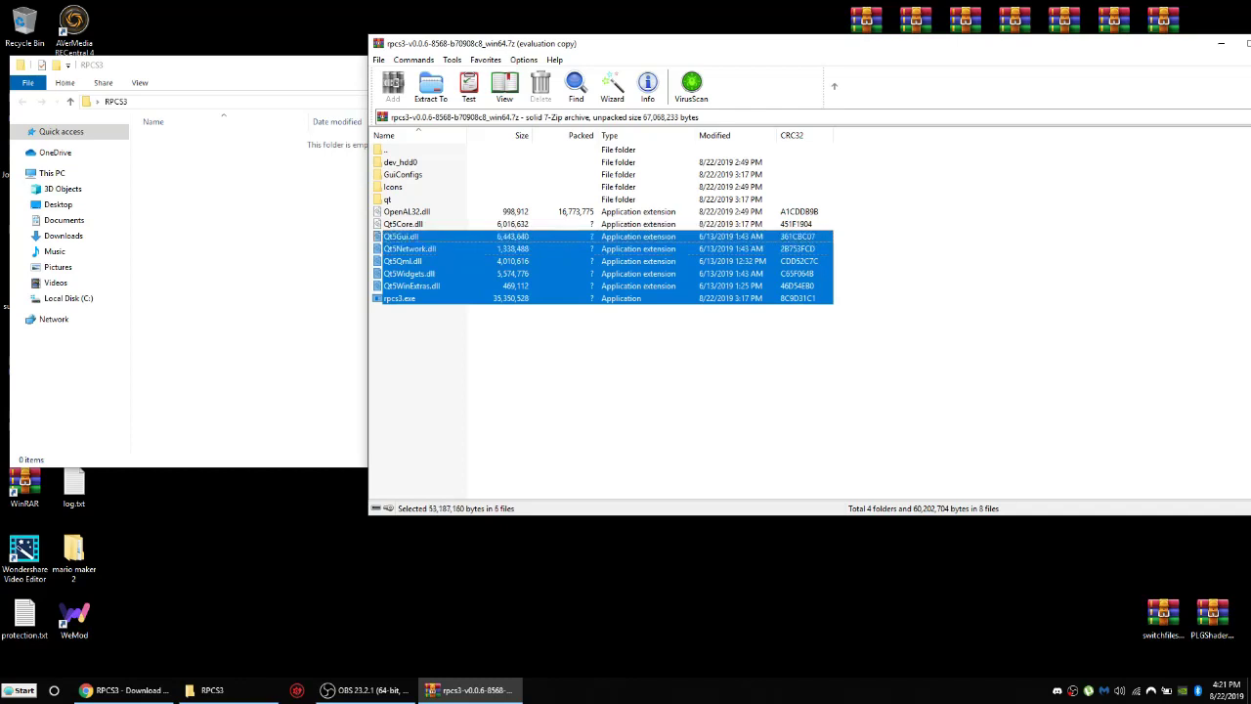
pyautogui.hotkey('shift', 'Up')
pyautogui.hotkey('shift', 'Up')
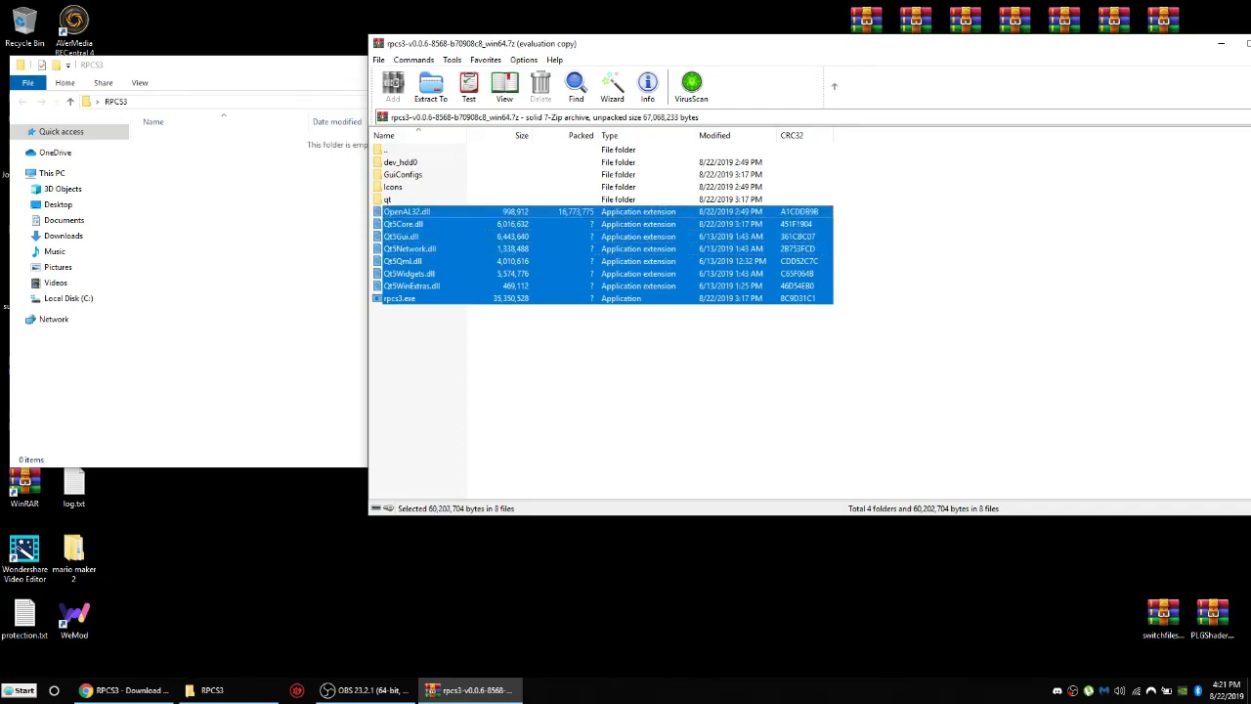
pyautogui.hotkey('shift', 'Up')
pyautogui.hotkey('shift', 'Up')
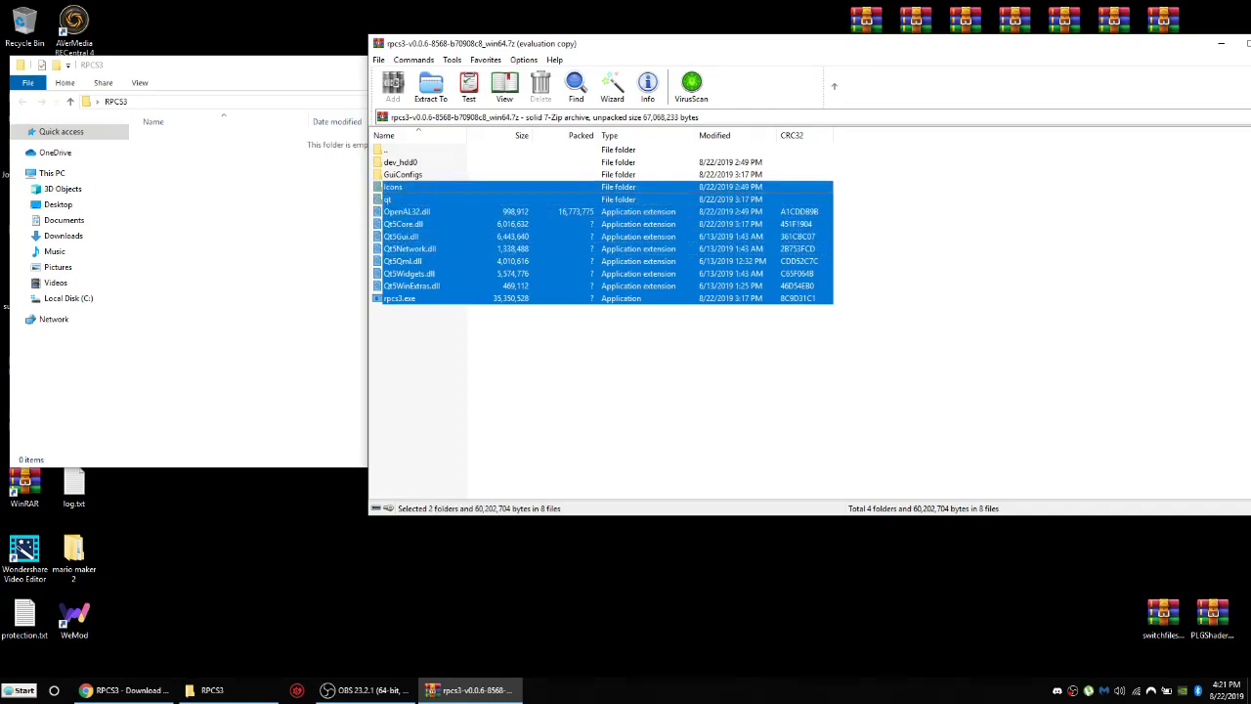
pyautogui.hotkey('shift', 'Up')
pyautogui.hotkey('shift', 'Up')
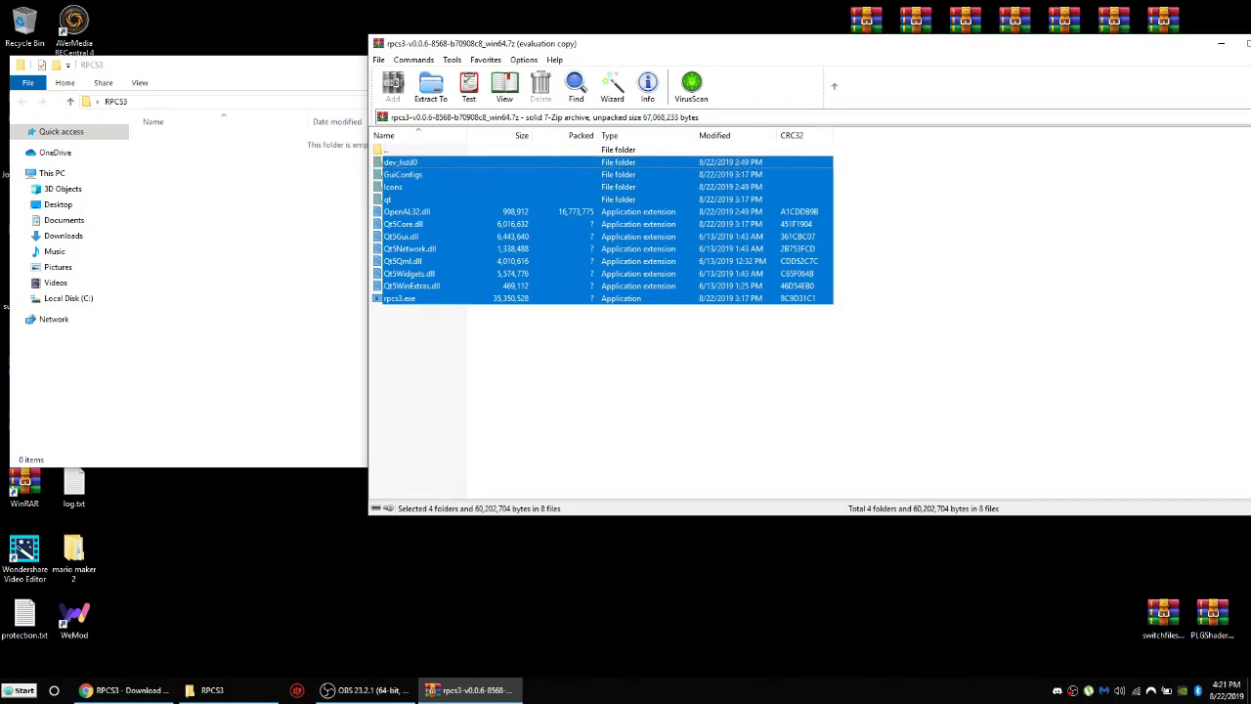
pyautogui.moveTo(401, 163); pyautogui.dragTo(244, 244)
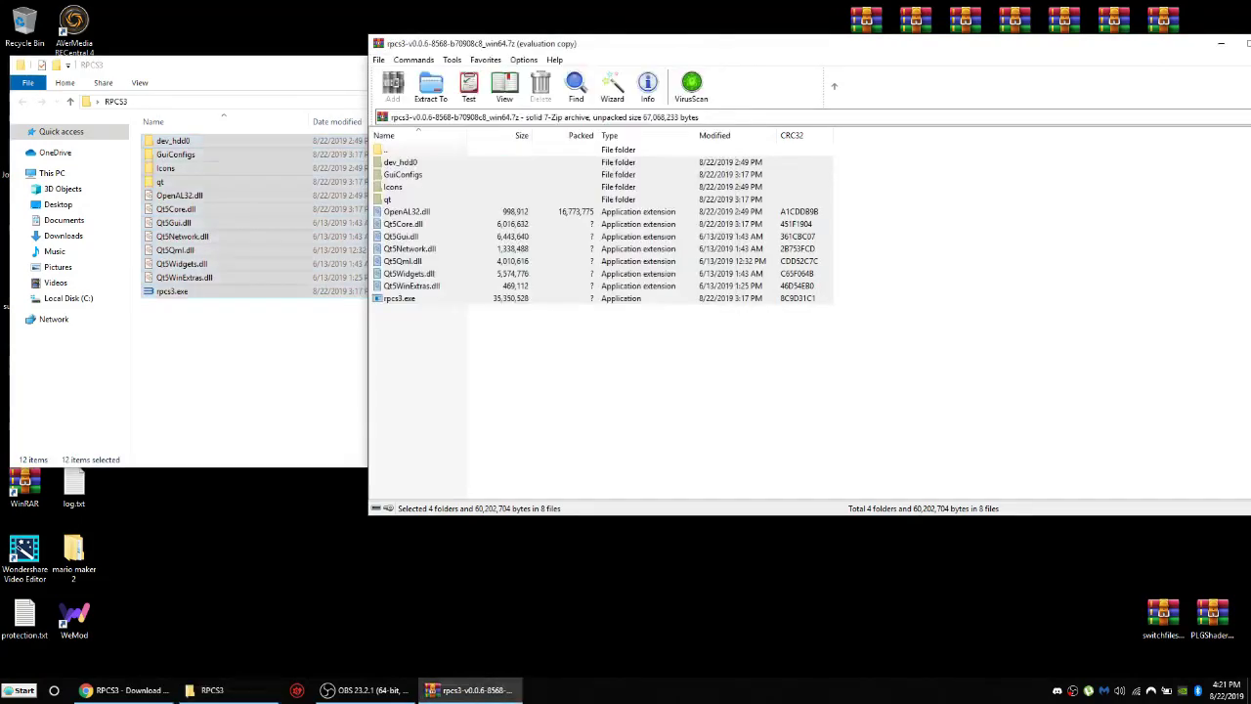
# Step: Close the archive window and reposition the RPCS3 folder window on the desktop
pyautogui.moveTo(901, 47); pyautogui.dragTo(1036, 115)
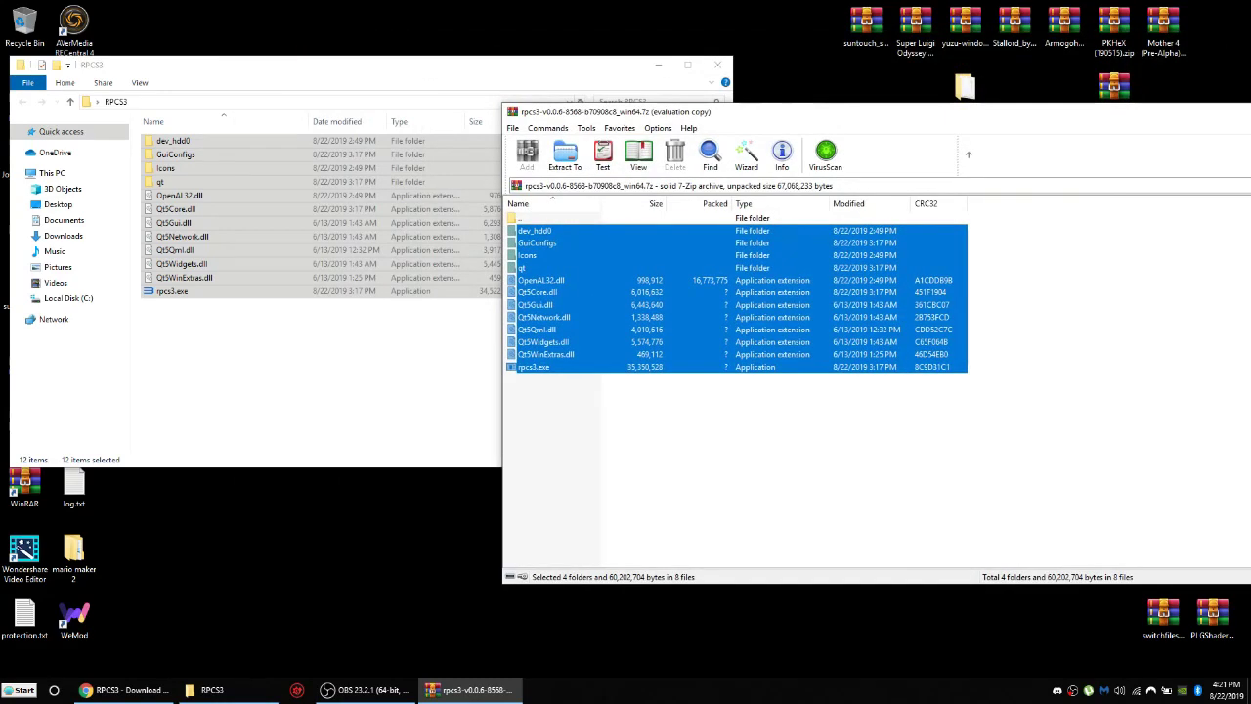
pyautogui.moveTo(681, 111); pyautogui.dragTo(382, 60)
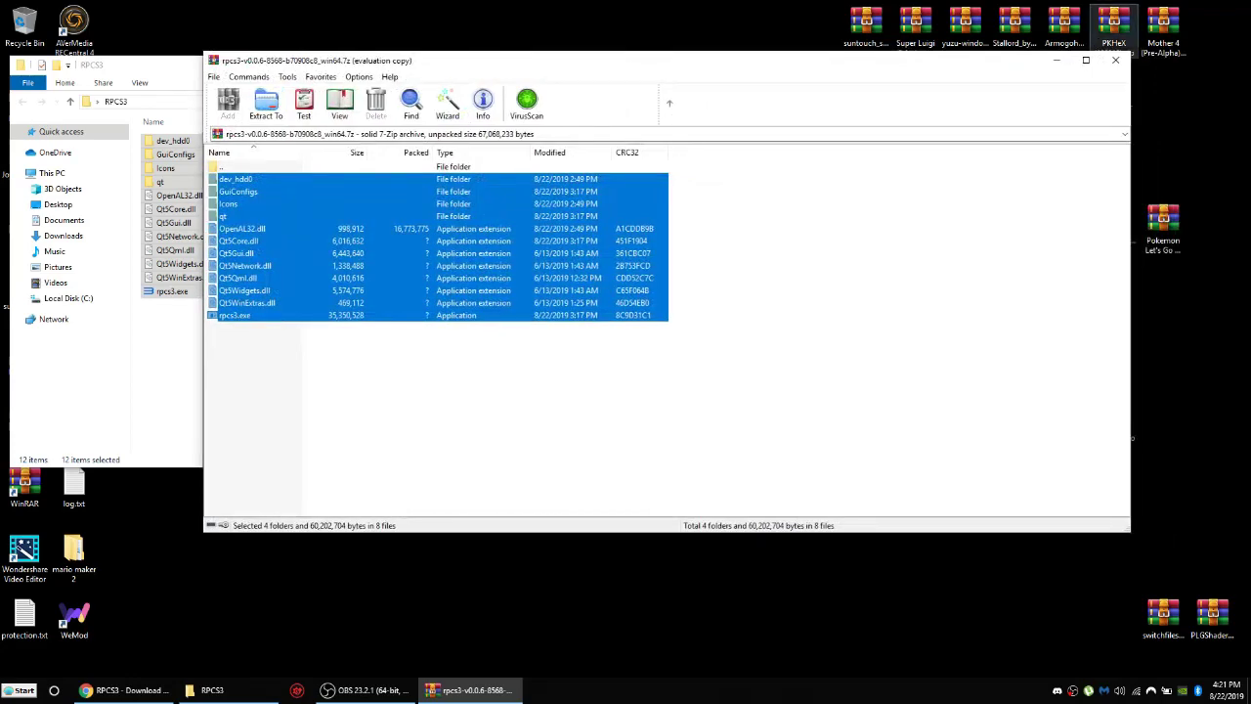
pyautogui.click(1115, 60)
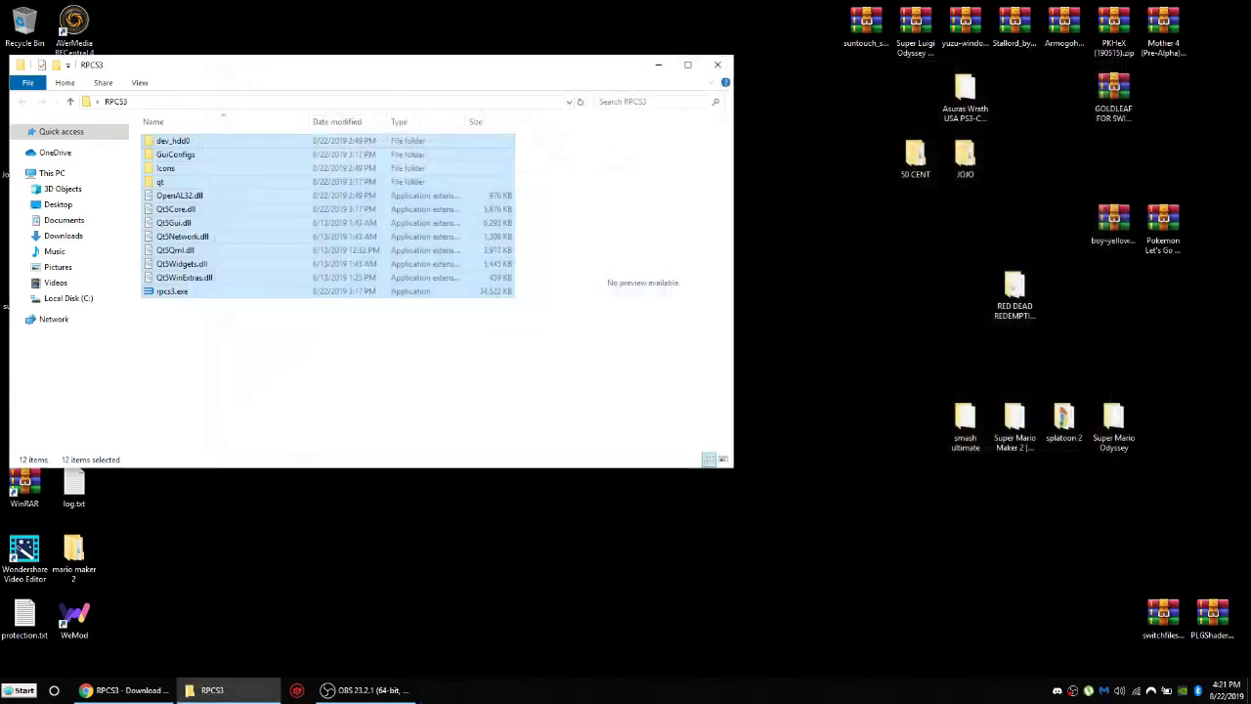
pyautogui.moveTo(420, 65); pyautogui.dragTo(528, 69)
# Step: Switch to the browser and start downloading System Software Update 4.84 from the PS3 System Software page
pyautogui.click(124, 690)
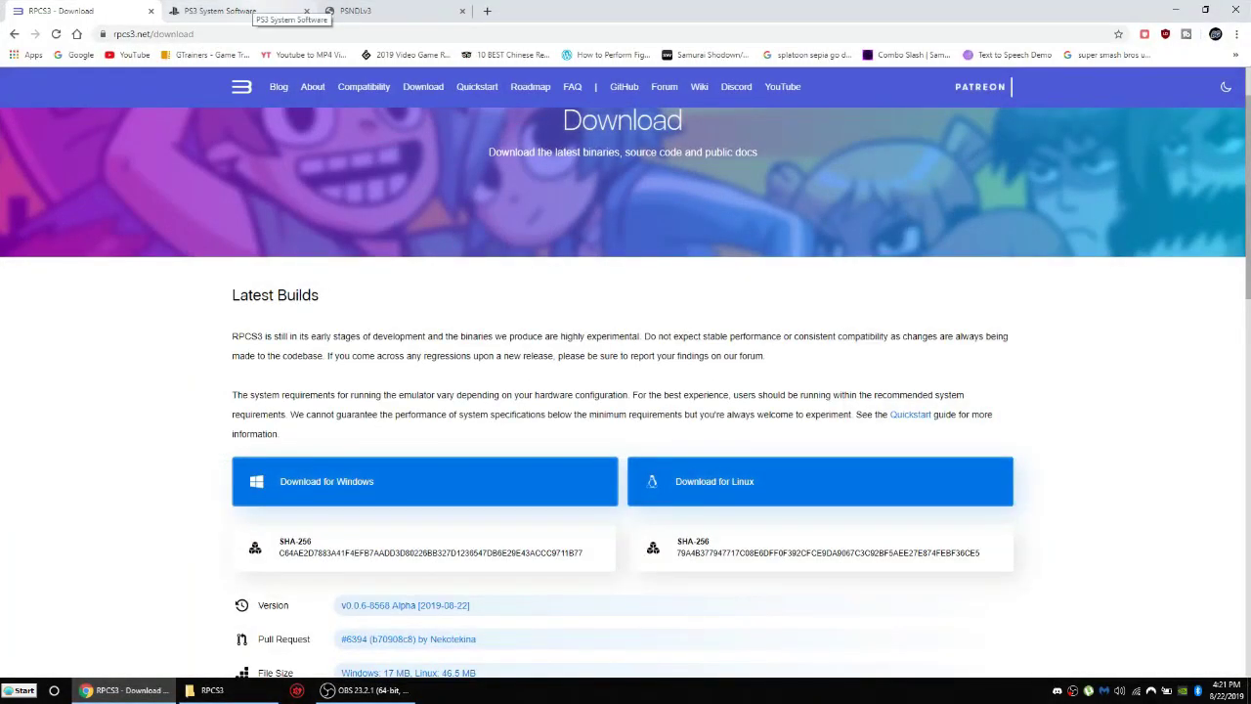
pyautogui.click(251, 9)
pyautogui.moveTo(1245, 273)
pyautogui.mouseDown()
pyautogui.moveTo(1245, 243)
pyautogui.moveTo(1245, 306)
pyautogui.moveTo(1246, 249)
pyautogui.moveTo(1245, 269)
pyautogui.mouseUp()
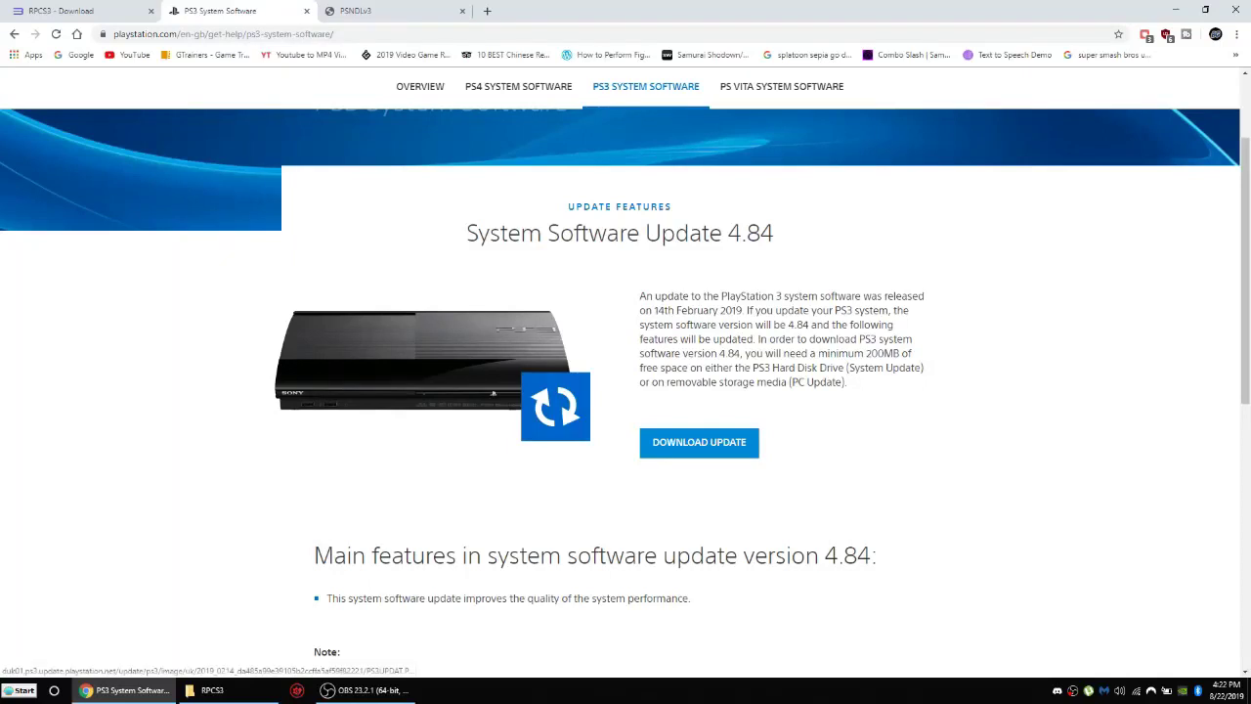
pyautogui.click(699, 442)
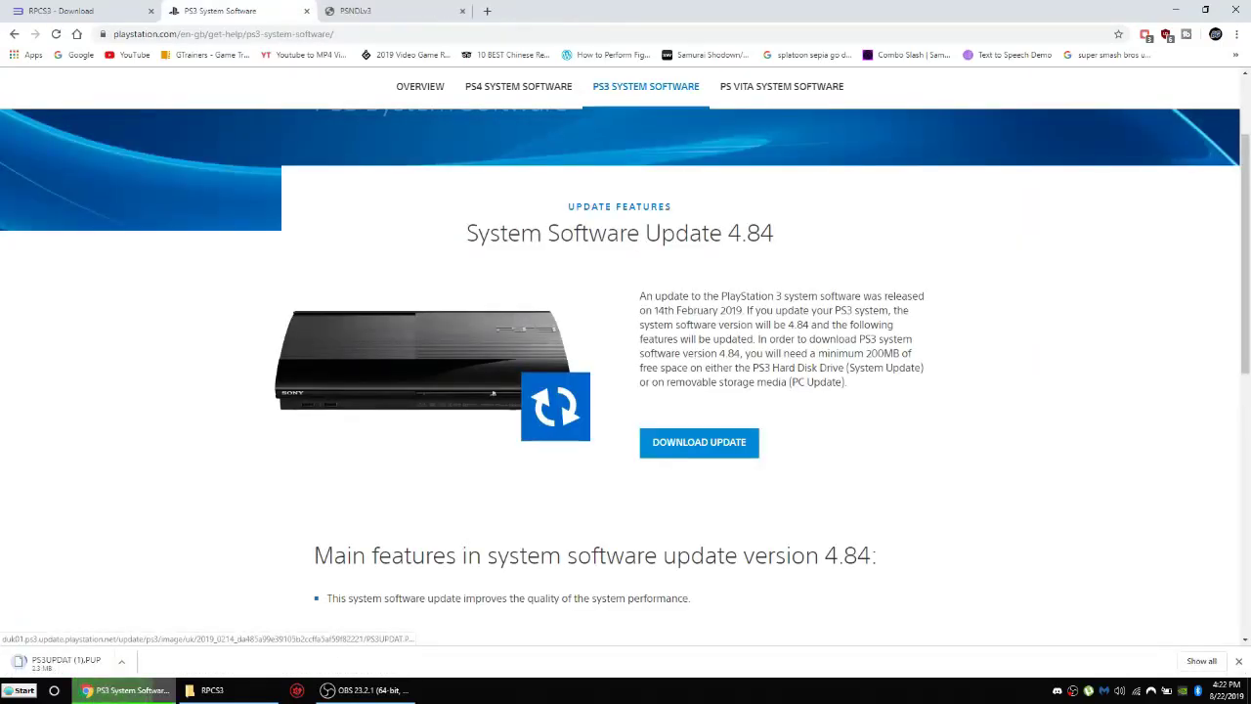
# Step: Cancel the PS3UPDAT (1).PUP download and dismiss the browser's download bar
pyautogui.click(135, 661)
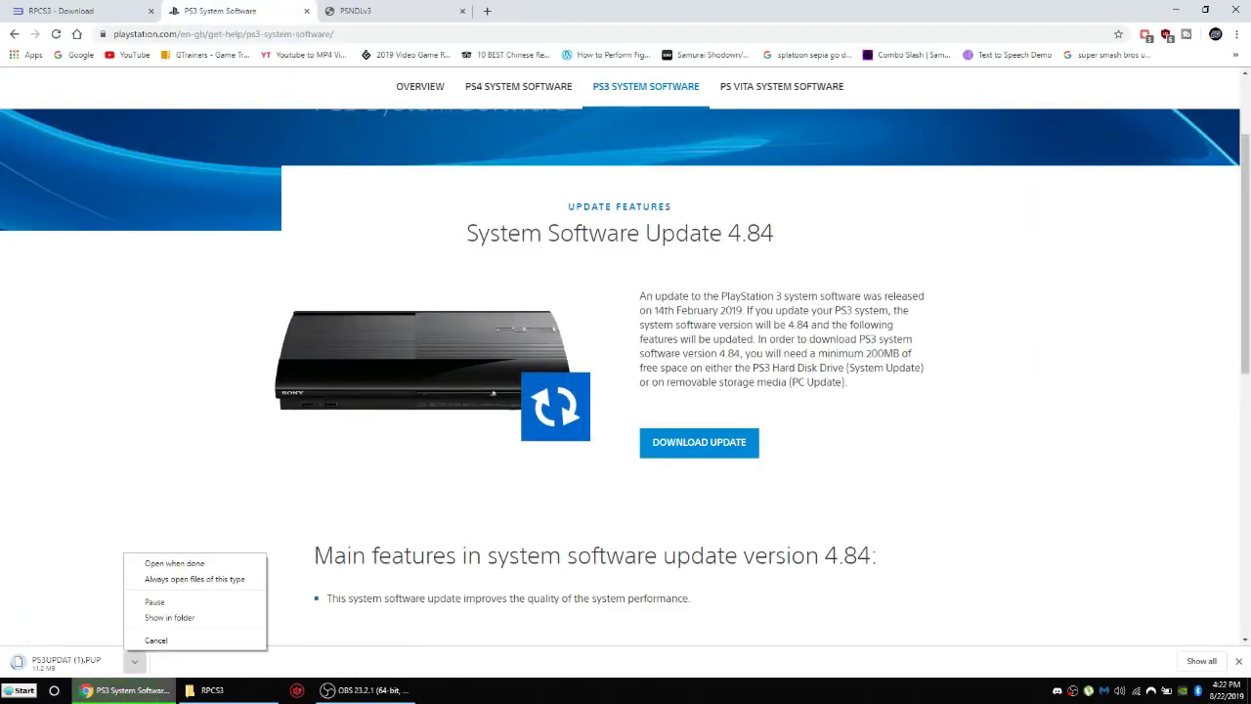
pyautogui.click(157, 641)
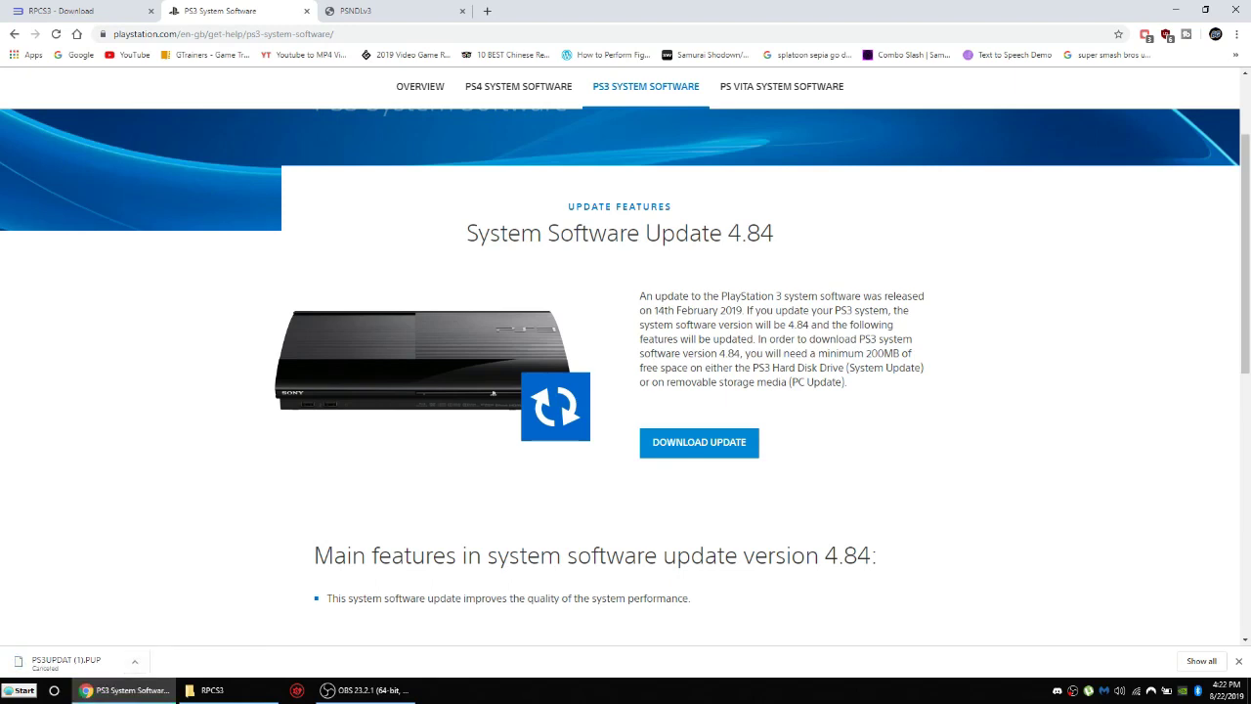
pyautogui.click(1239, 660)
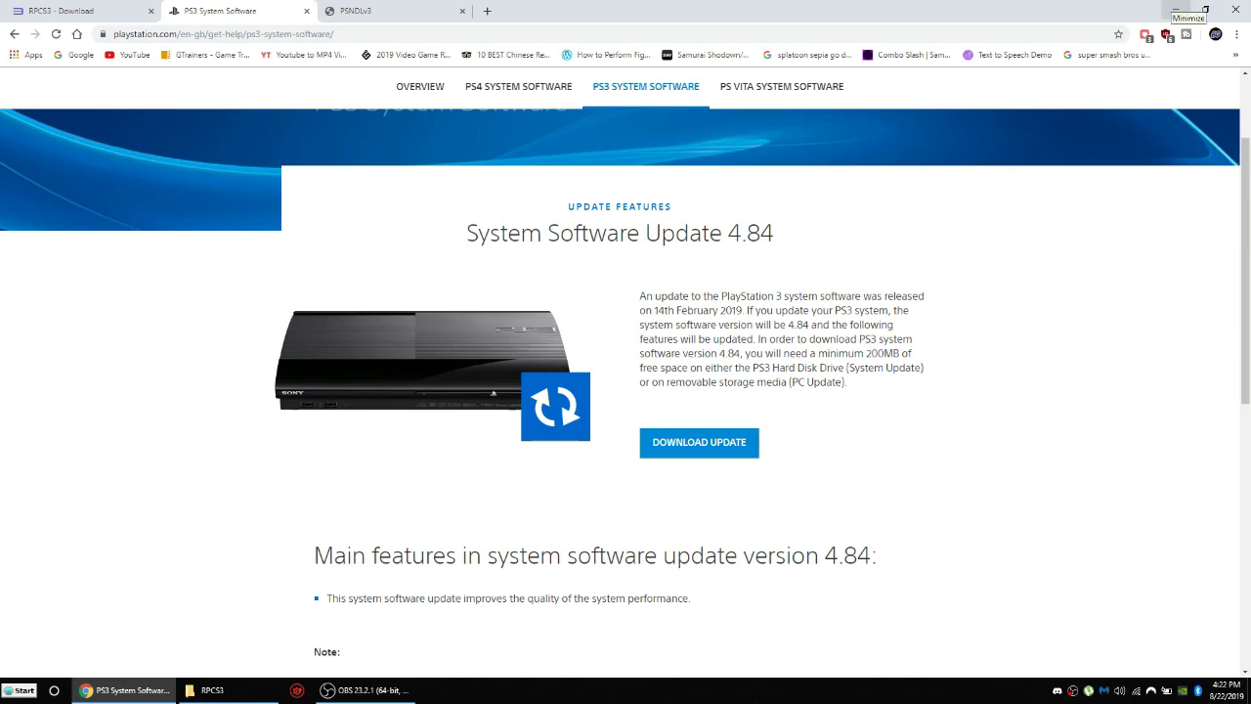
# Step: Return to the RPCS3 folder on the desktop and clear the file selection
pyautogui.click(1176, 10)
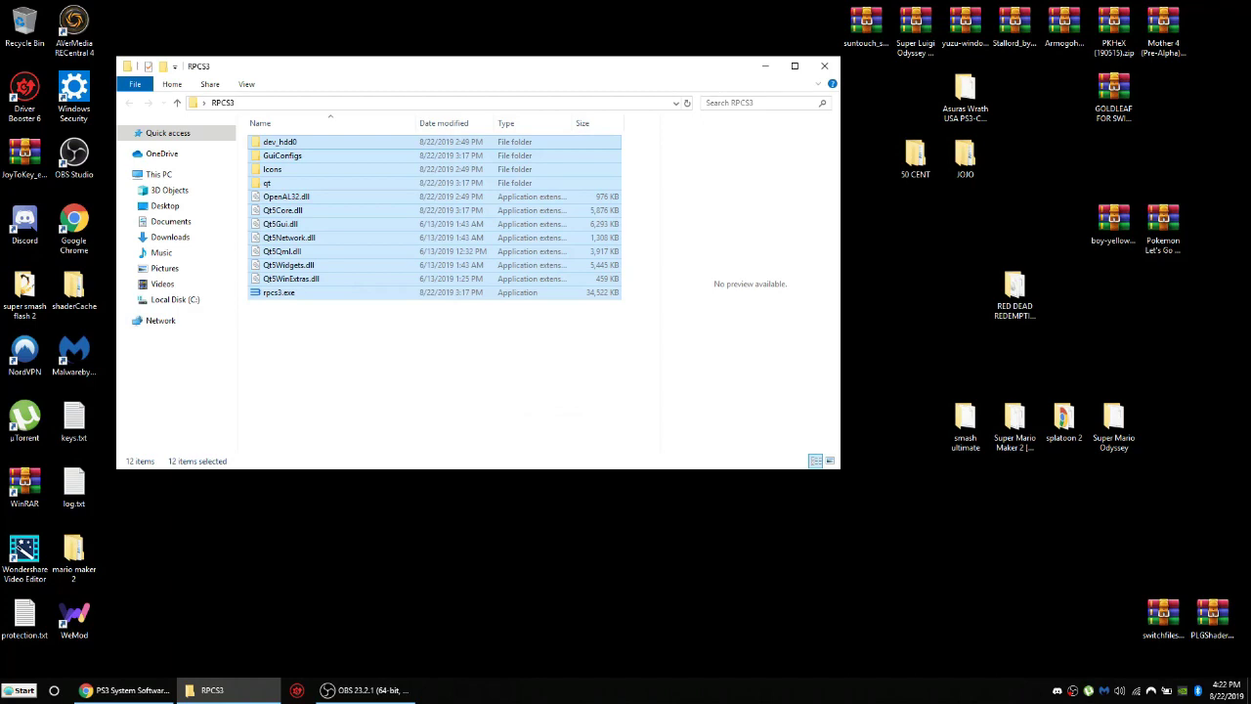
pyautogui.press('Escape')
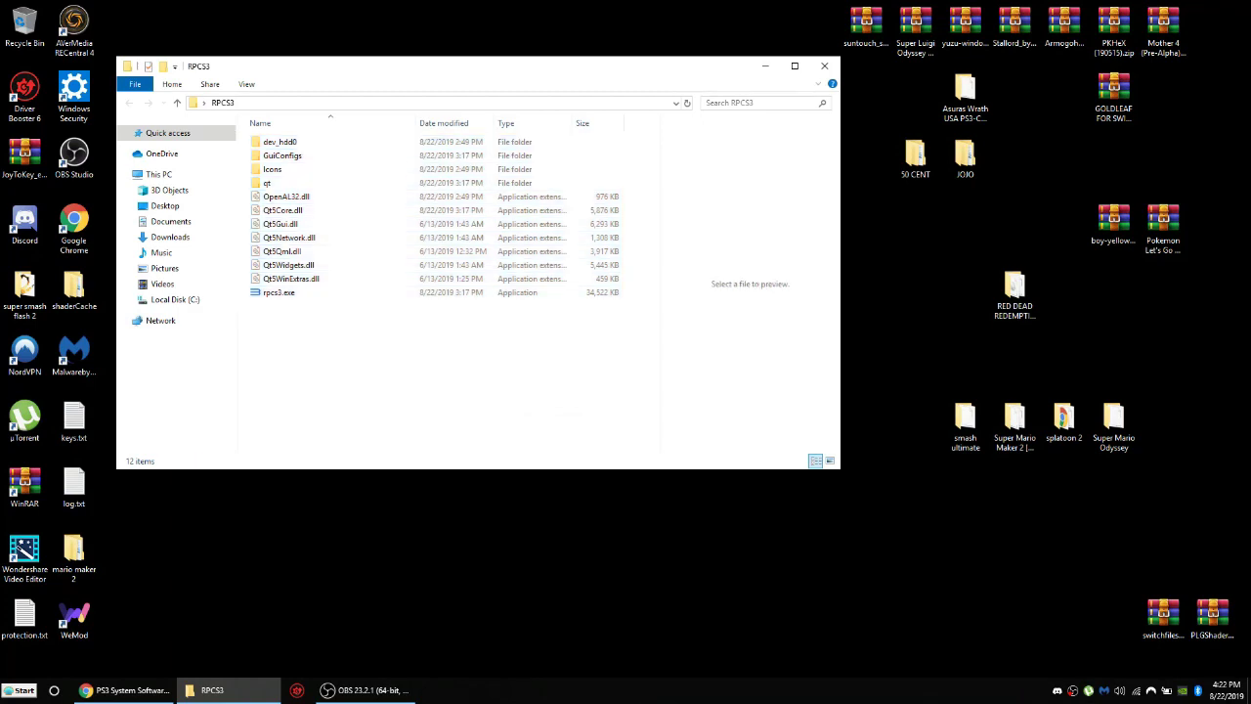
# Step: Launch rpcs3.exe from the RPCS3 folder, accept the Quickstart guide notice and reposition the emulator window
pyautogui.moveTo(489, 65); pyautogui.dragTo(530, 76)
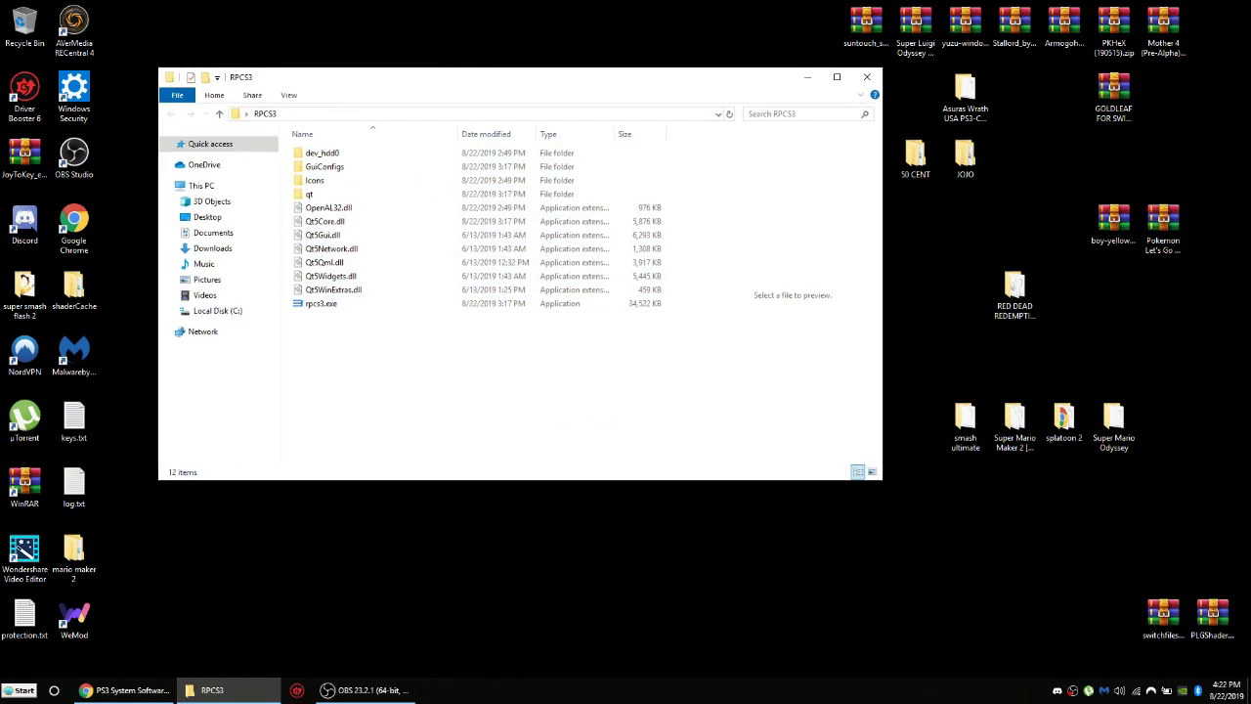
pyautogui.click(335, 303)
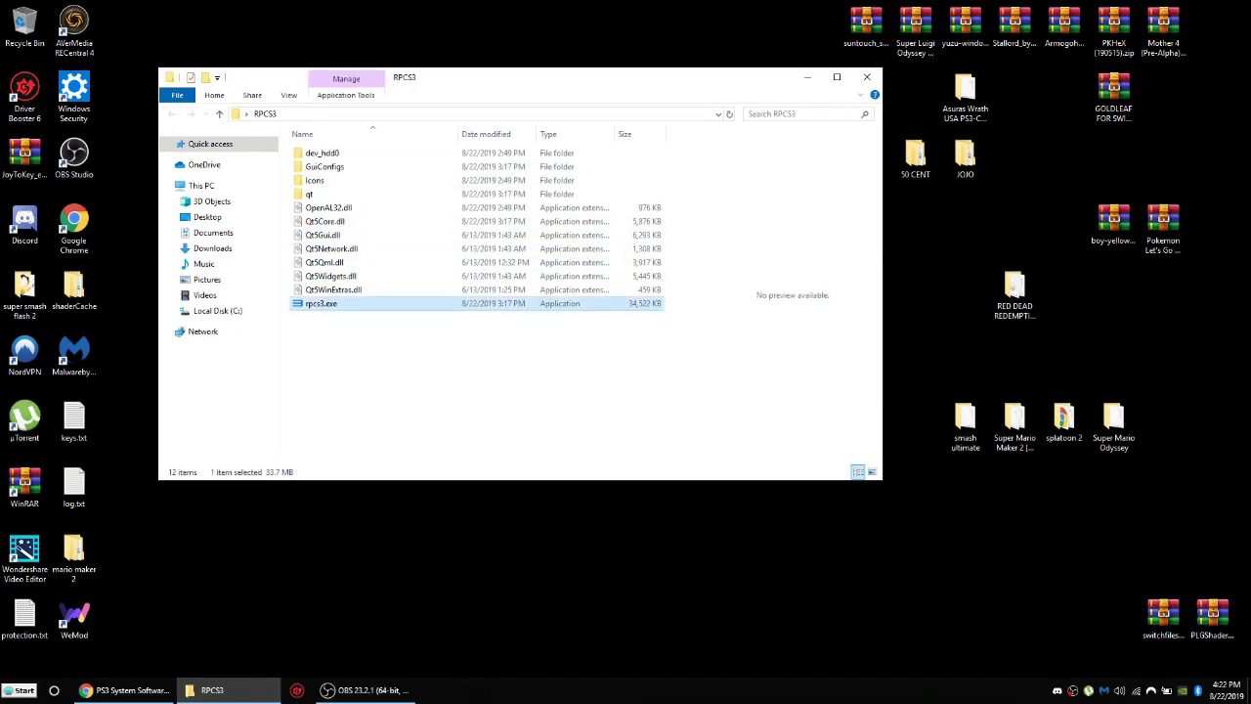
pyautogui.press('Return')
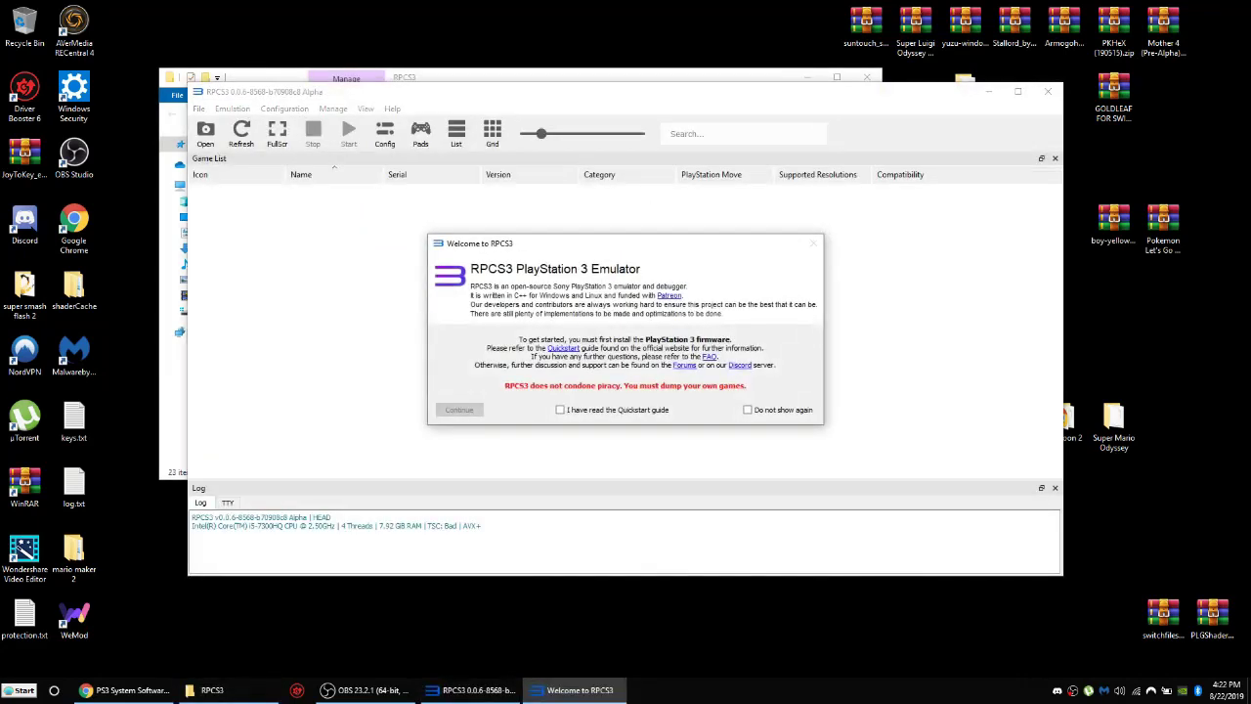
pyautogui.click(560, 409)
pyautogui.press('space')
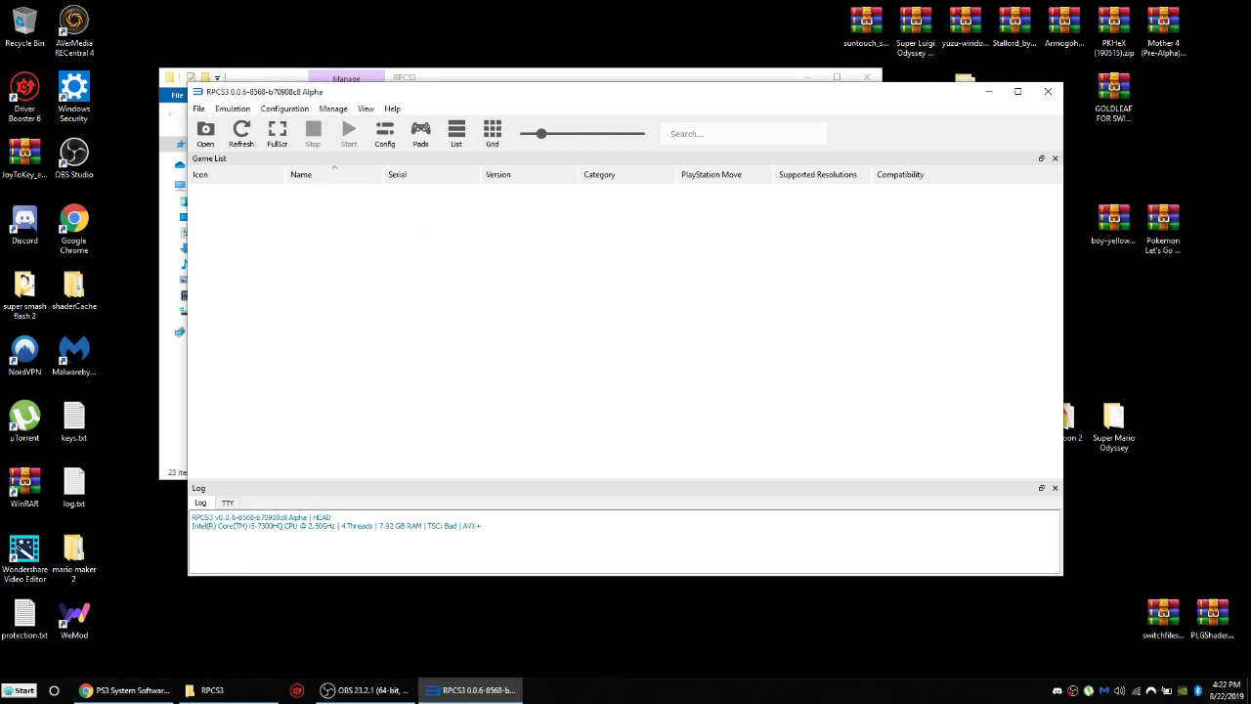
pyautogui.moveTo(426, 93); pyautogui.dragTo(390, 40)
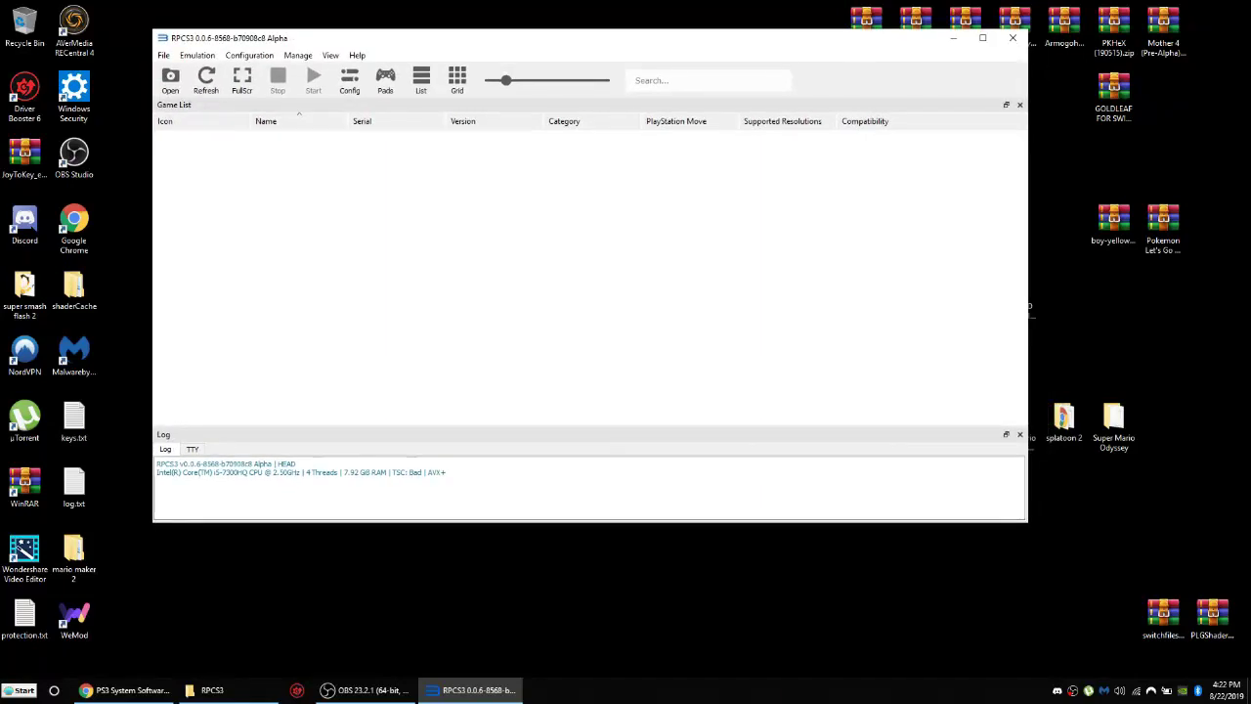
# Step: Install the PS3 firmware from PS3UPDAT.PUP in the Downloads folder and dismiss the completion message
pyautogui.click(164, 55)
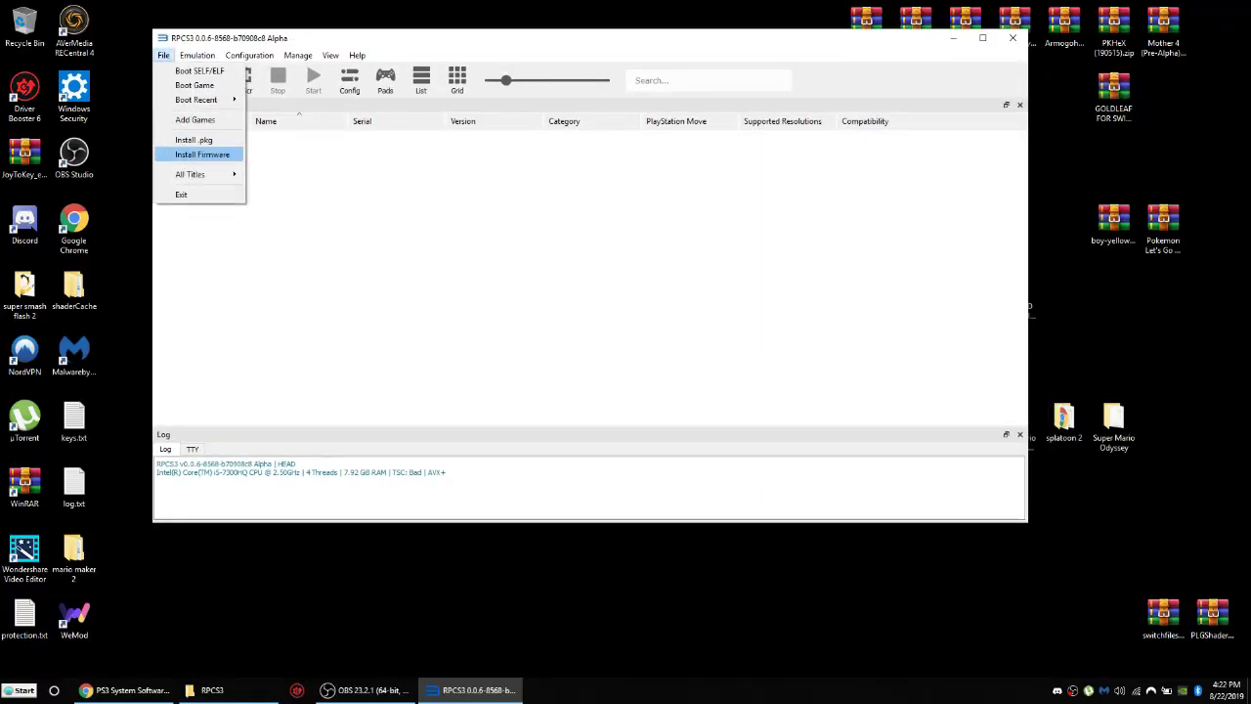
pyautogui.press('Return')
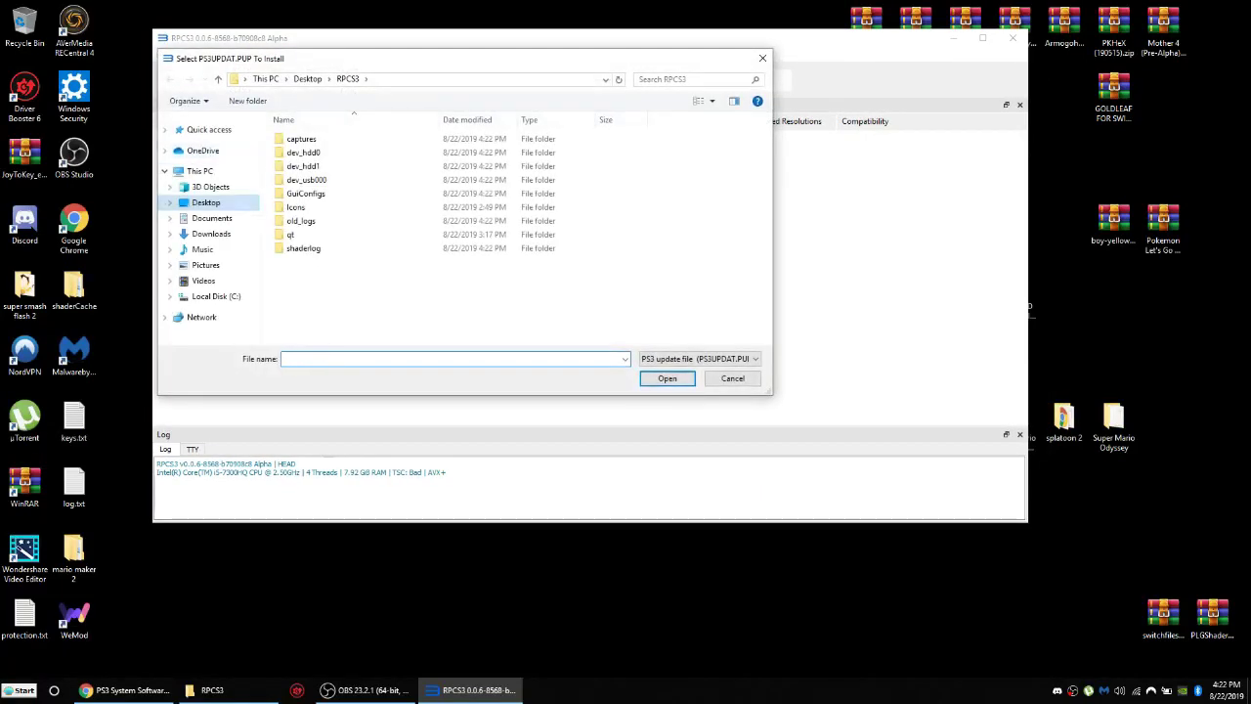
pyautogui.click(211, 234)
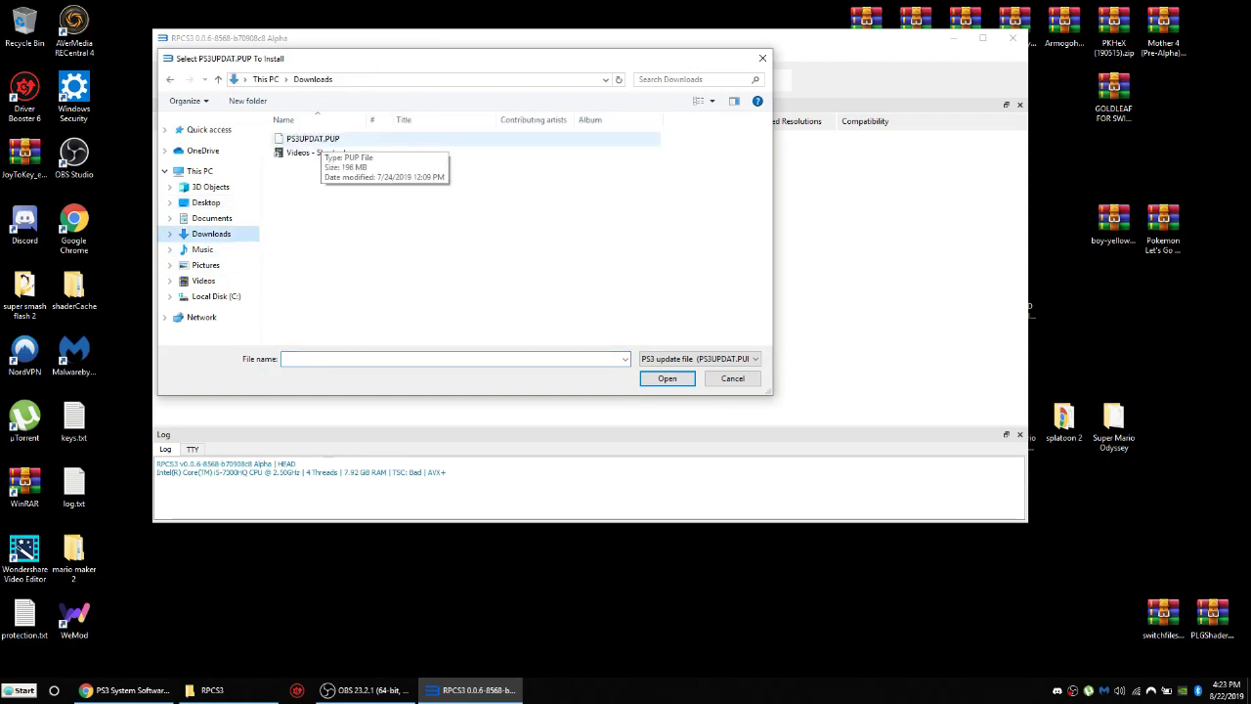
pyautogui.doubleClick(313, 138)
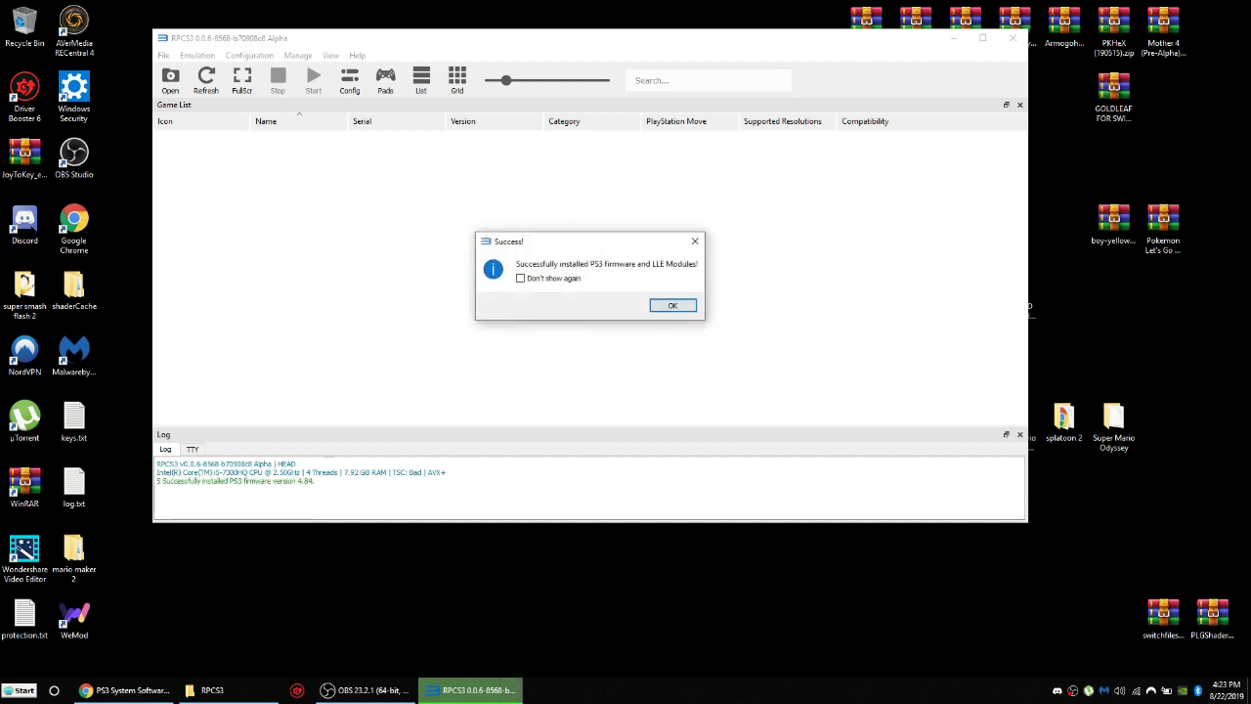
pyautogui.press('Return')
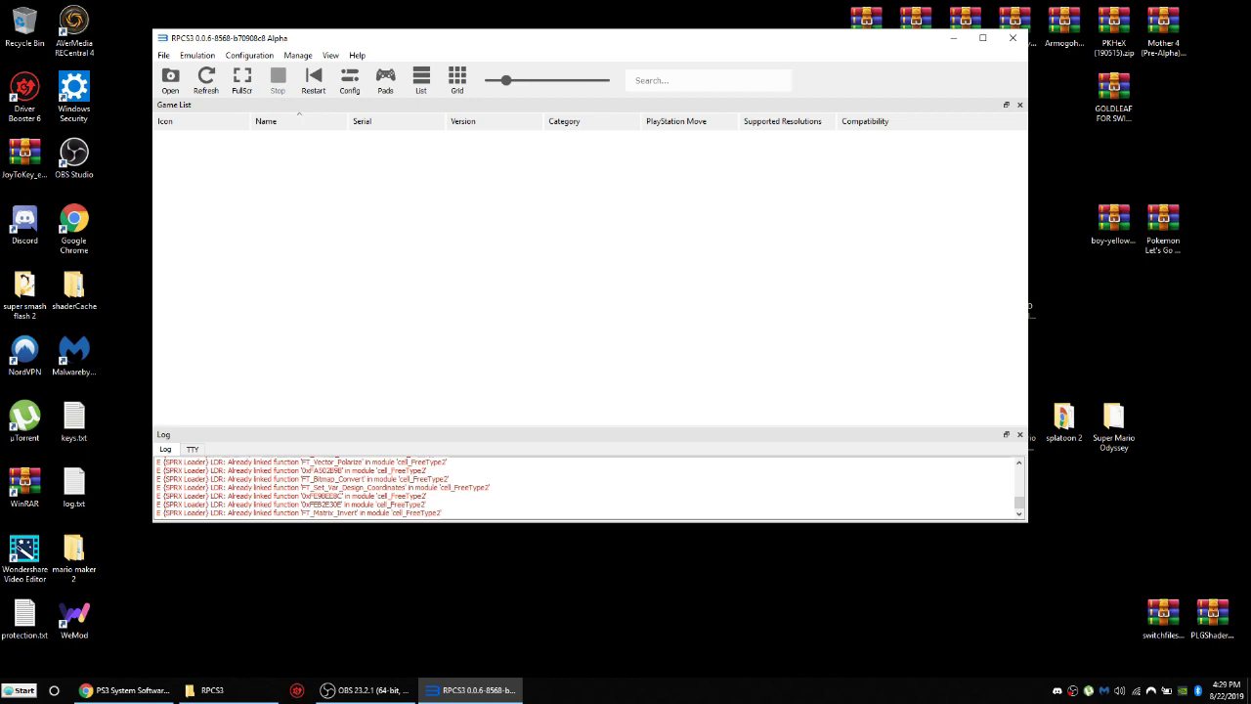
# Step: Set the Player 1 gamepad handler to XInput and save the gamepad settings
pyautogui.click(385, 80)
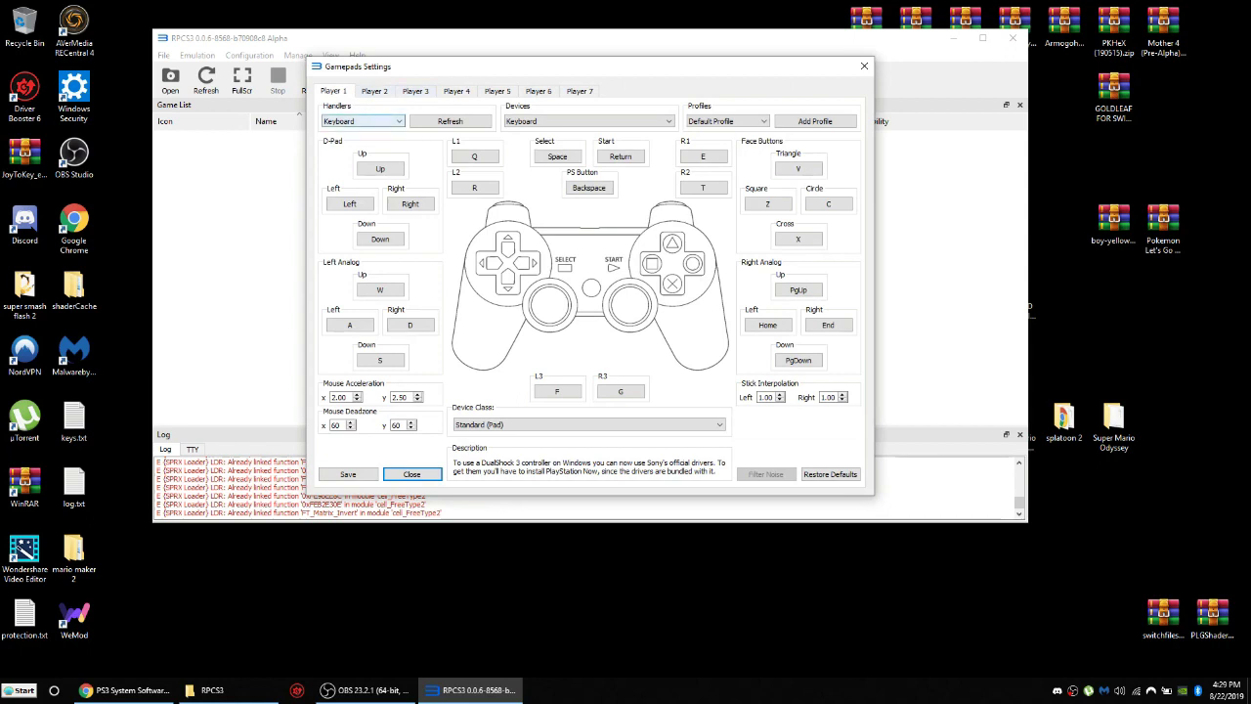
pyautogui.click(361, 121)
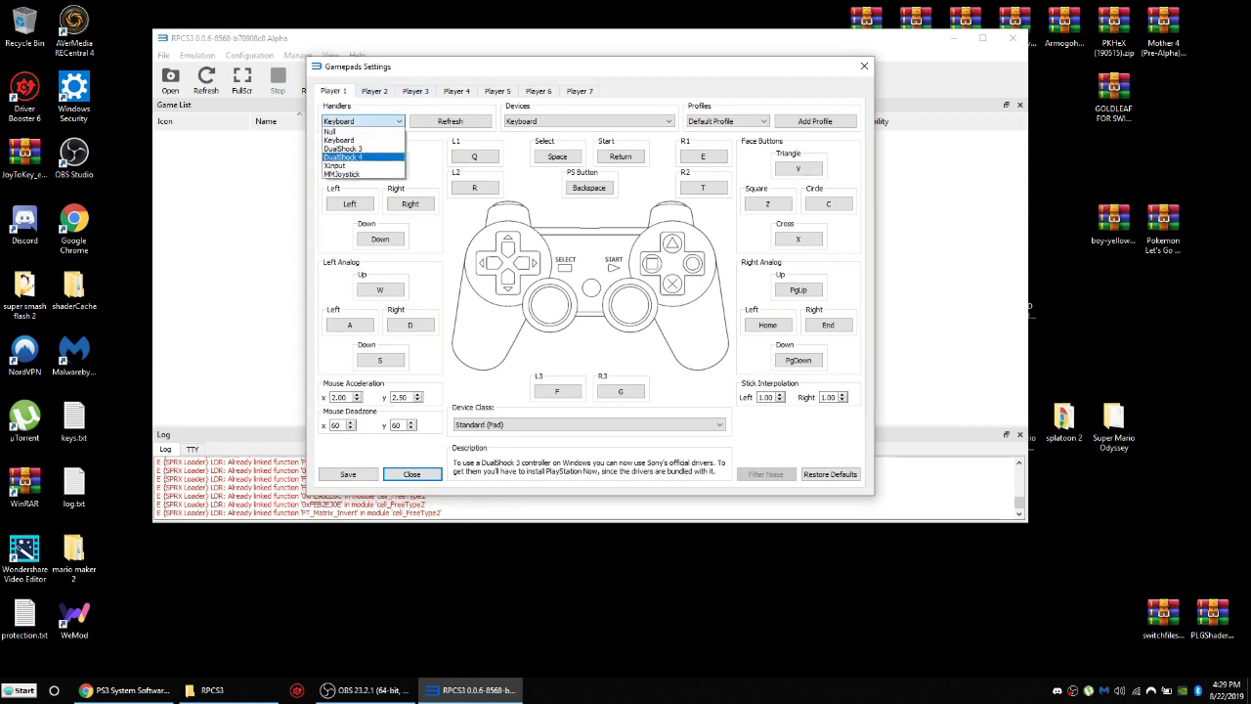
pyautogui.press('Return')
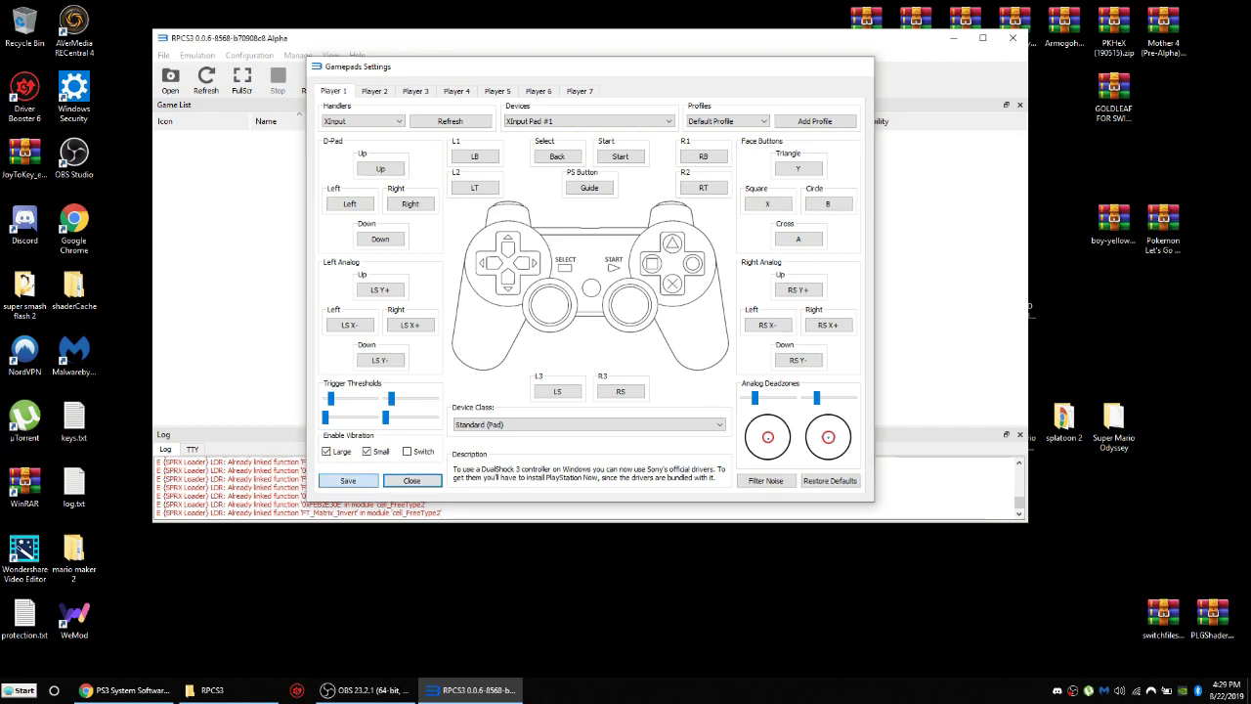
pyautogui.click(348, 480)
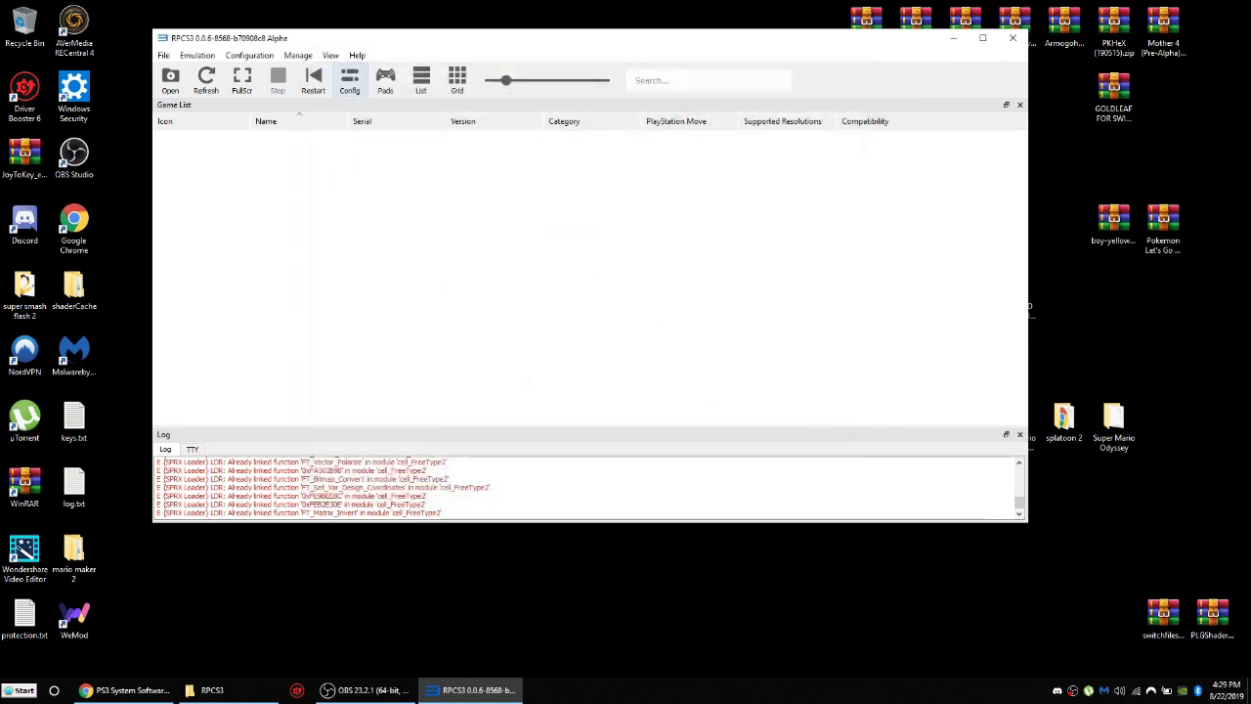
# Step: In the GPU configuration, set the renderer to Vulkan and the anisotropic filter to 16x
pyautogui.click(350, 81)
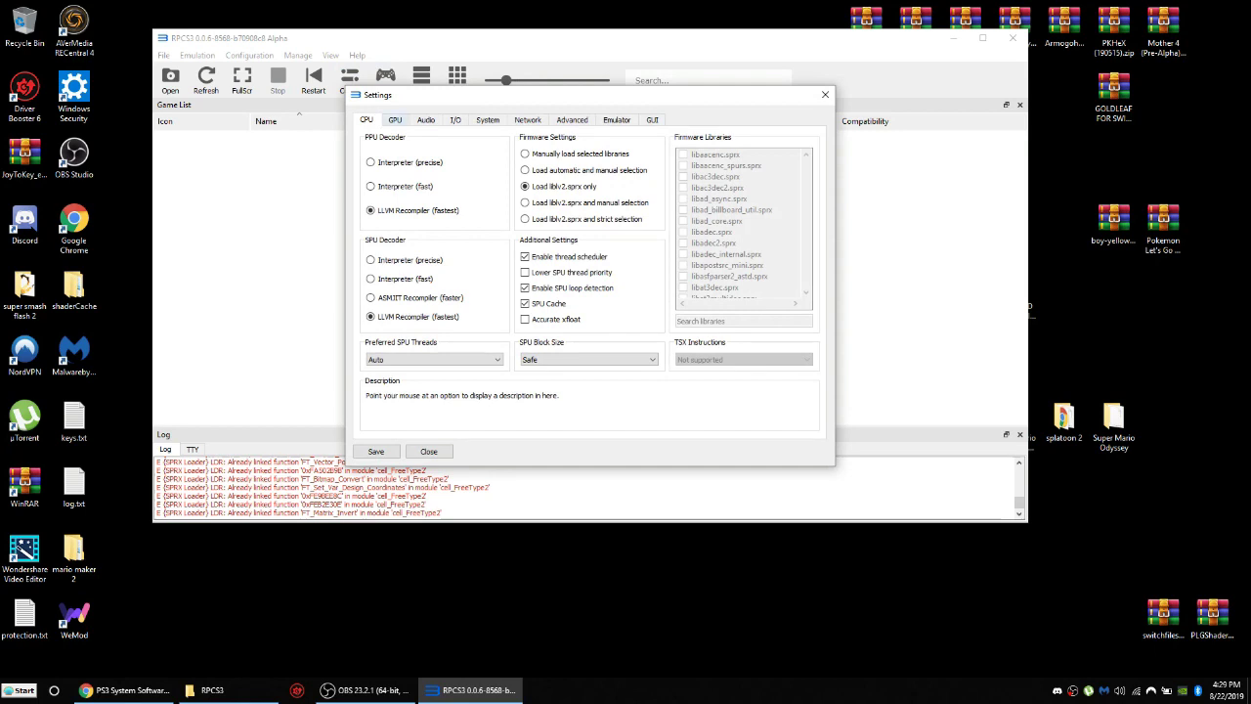
pyautogui.click(395, 119)
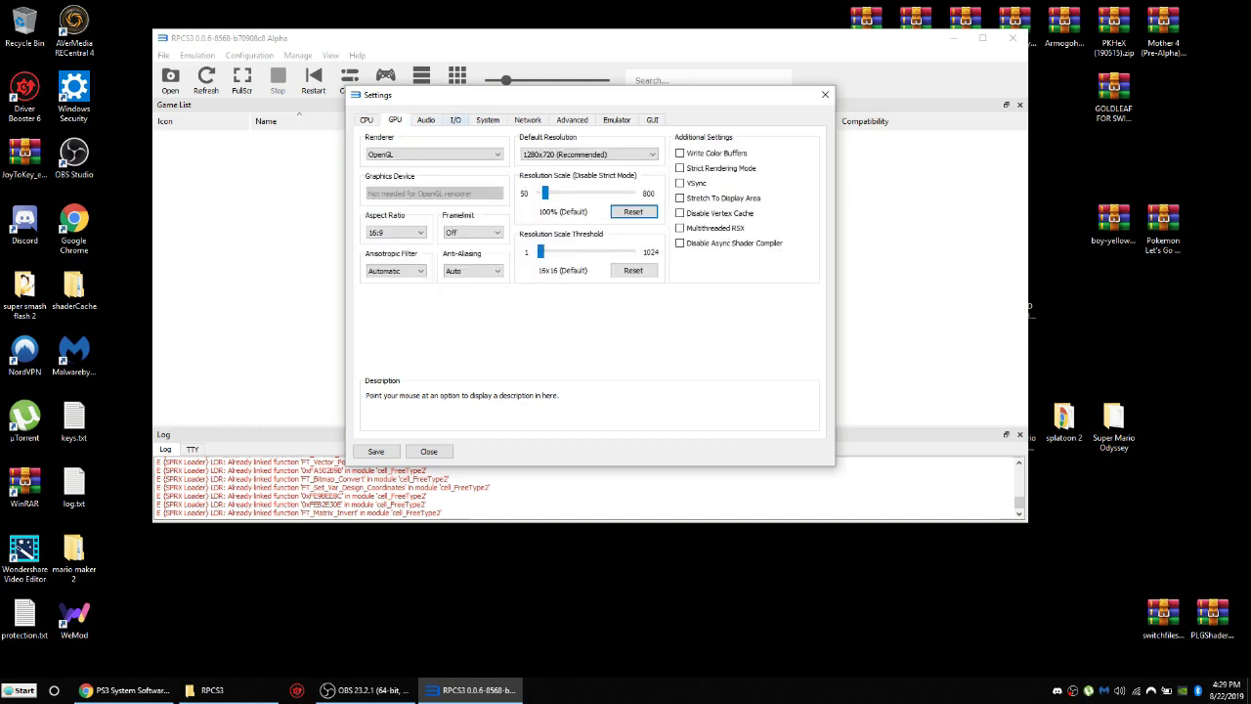
pyautogui.click(435, 155)
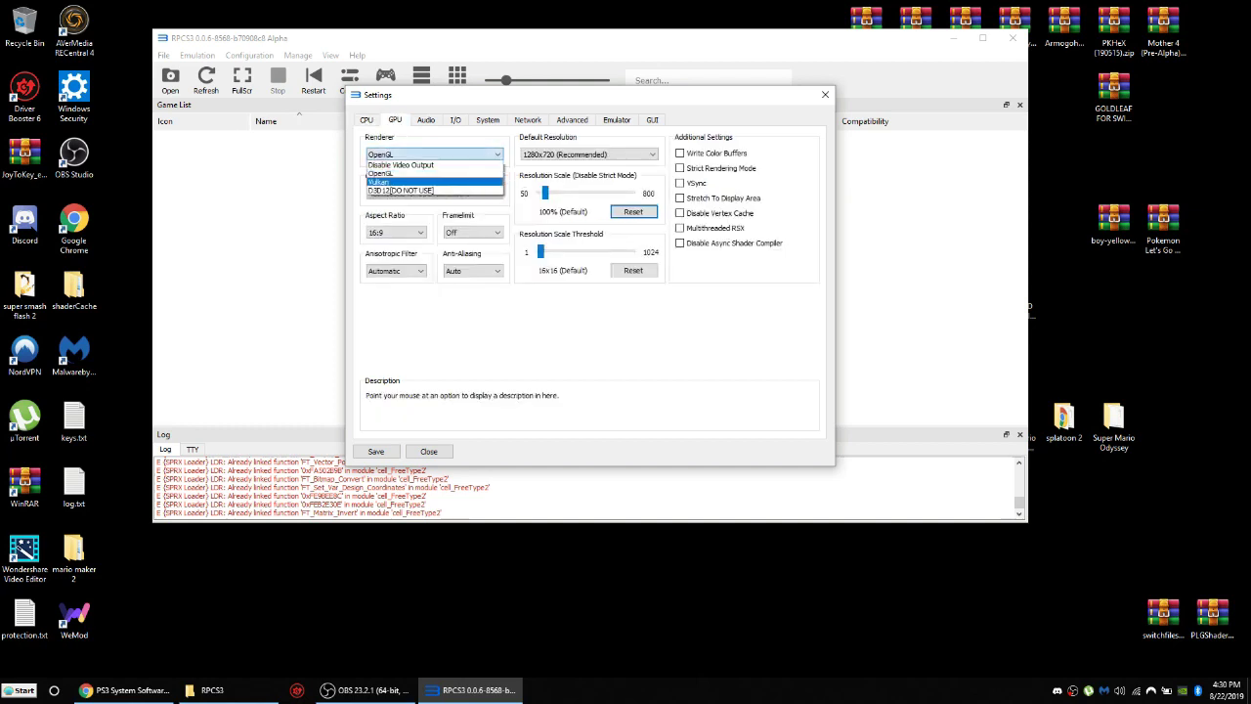
pyautogui.click(380, 182)
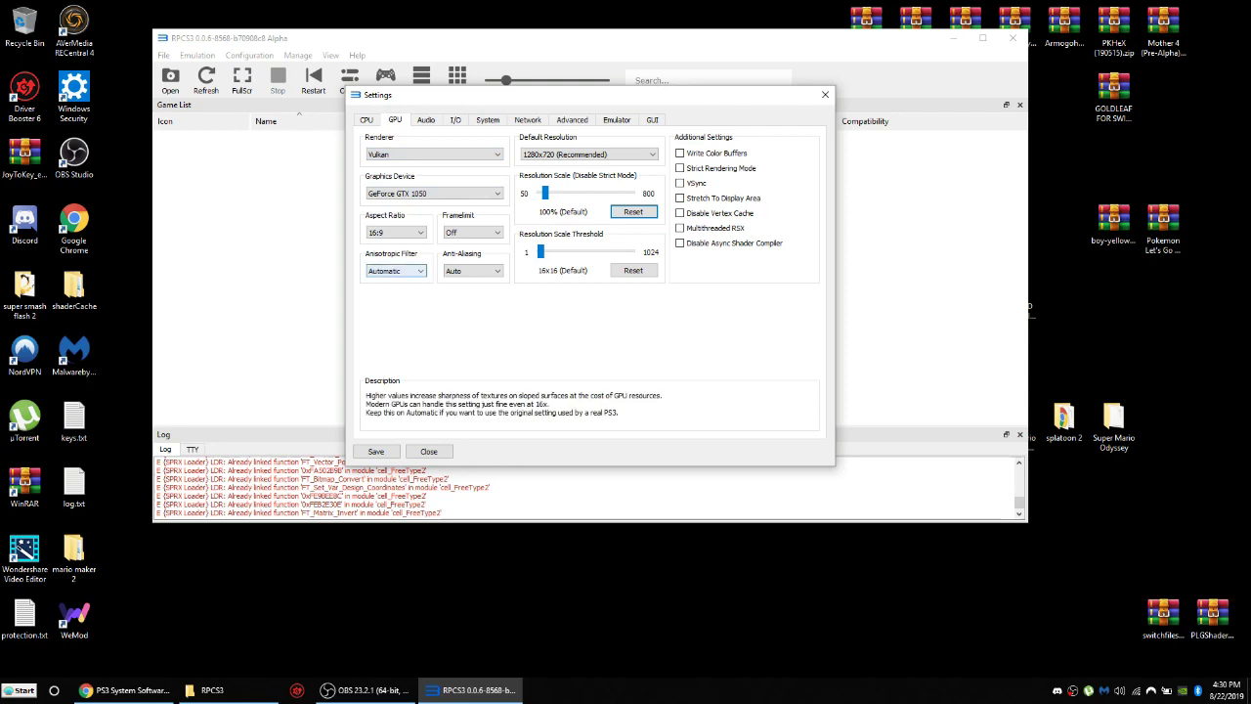
pyautogui.click(395, 271)
pyautogui.click(391, 318)
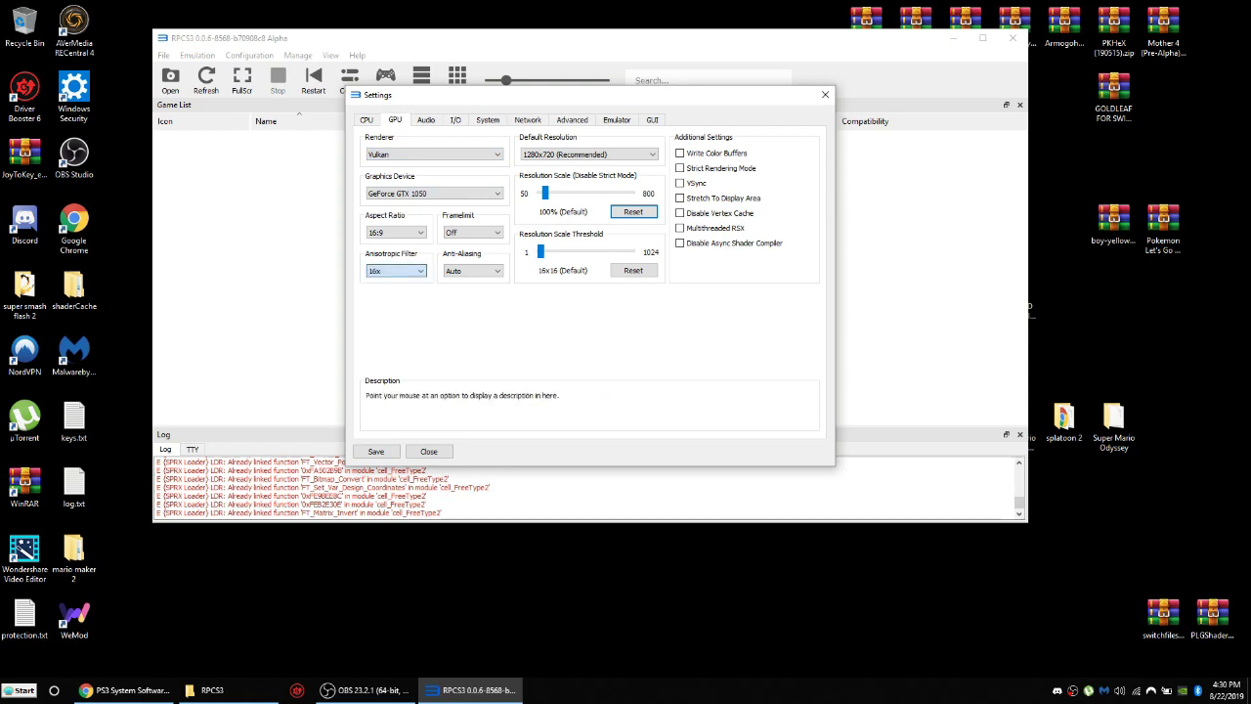
# Step: Look through the audio, I/O, system, network, advanced, emulator and GUI settings, and return to the GPU settings
pyautogui.click(426, 119)
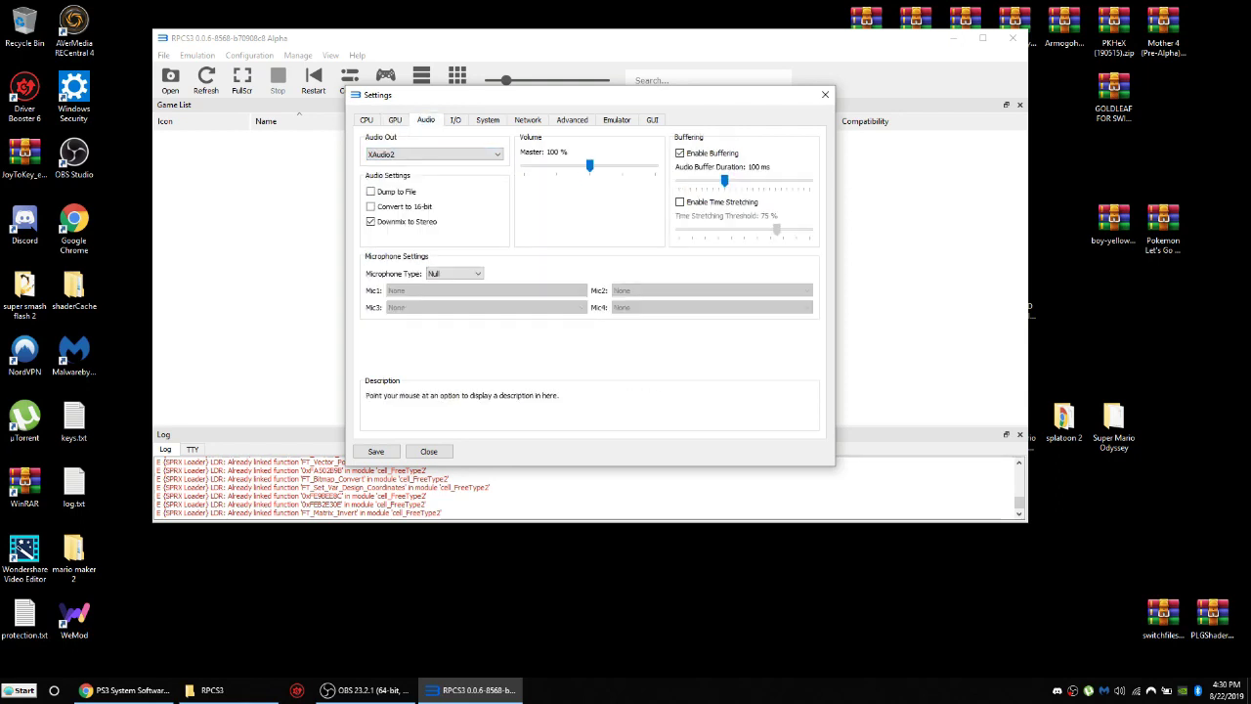
pyautogui.click(456, 119)
pyautogui.click(488, 120)
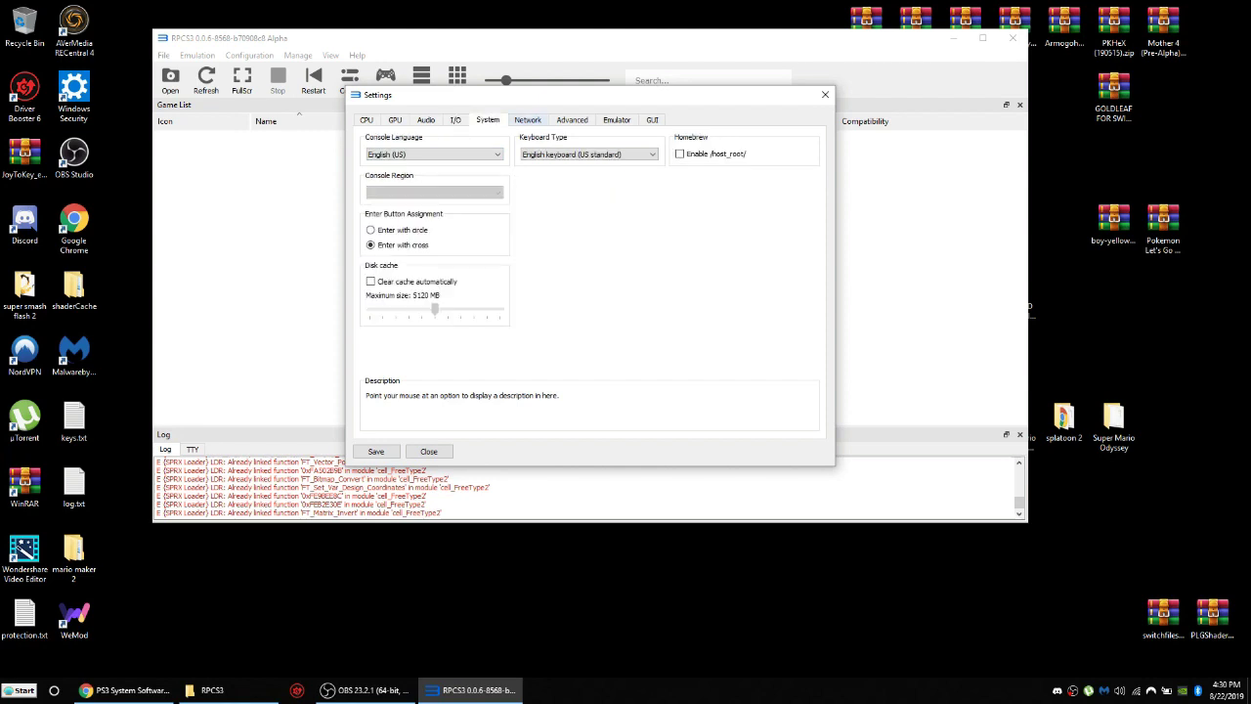
pyautogui.press('Right')
pyautogui.press('Right')
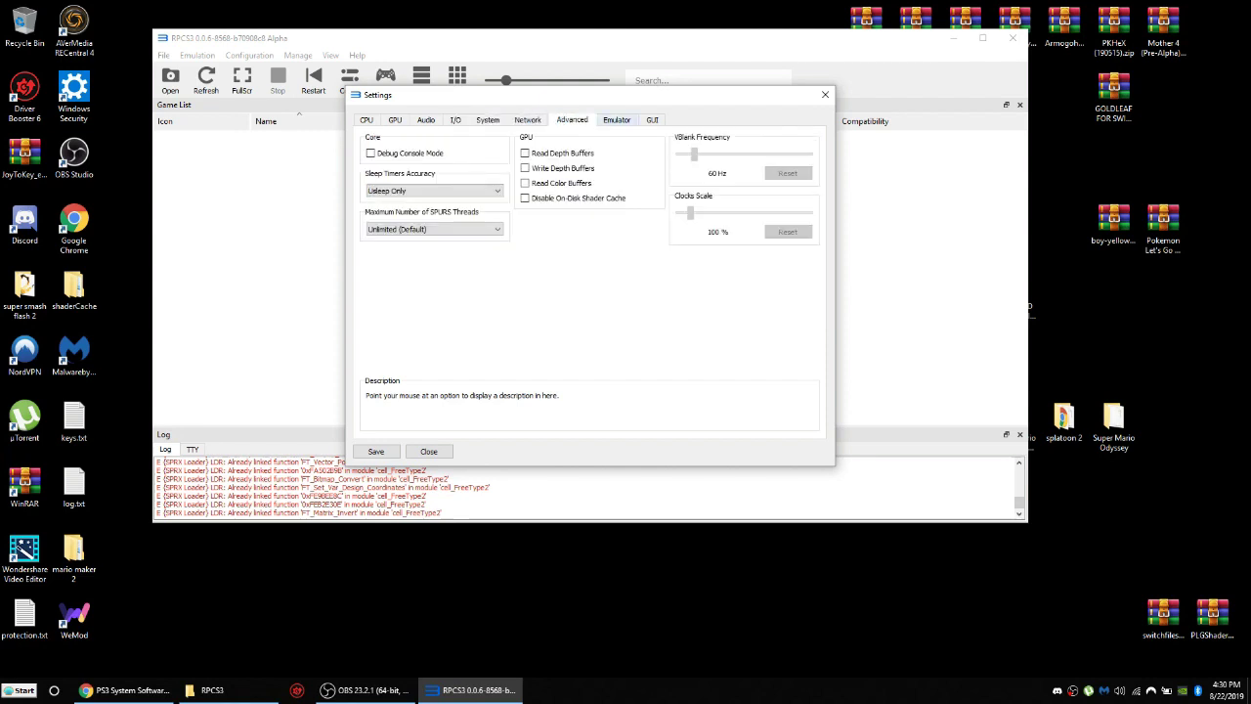
pyautogui.press('Right')
pyautogui.press('Right')
pyautogui.press('Left')
pyautogui.press('Left')
pyautogui.press('Left')
pyautogui.press('Left')
pyautogui.press('Left')
pyautogui.press('Left')
pyautogui.press('Left')
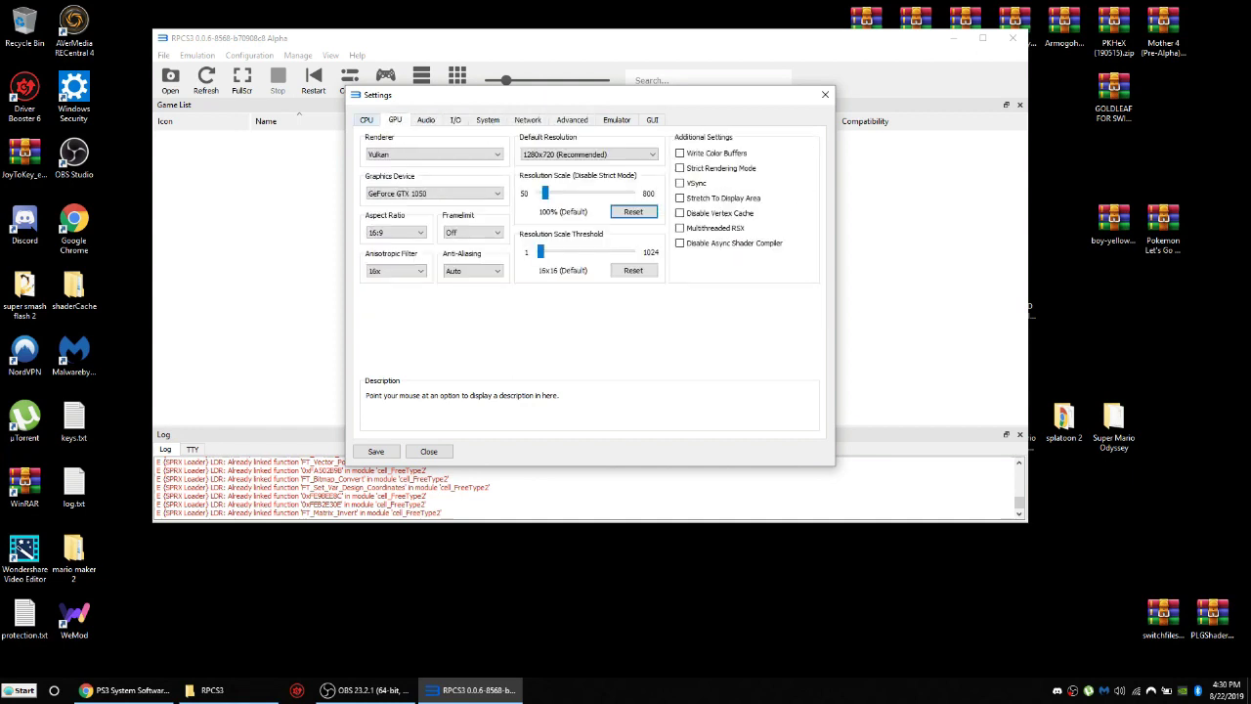
# Step: Recheck the CPU and GPU settings and save the emulator configuration
pyautogui.press('Left')
pyautogui.press('Right')
pyautogui.click(375, 451)
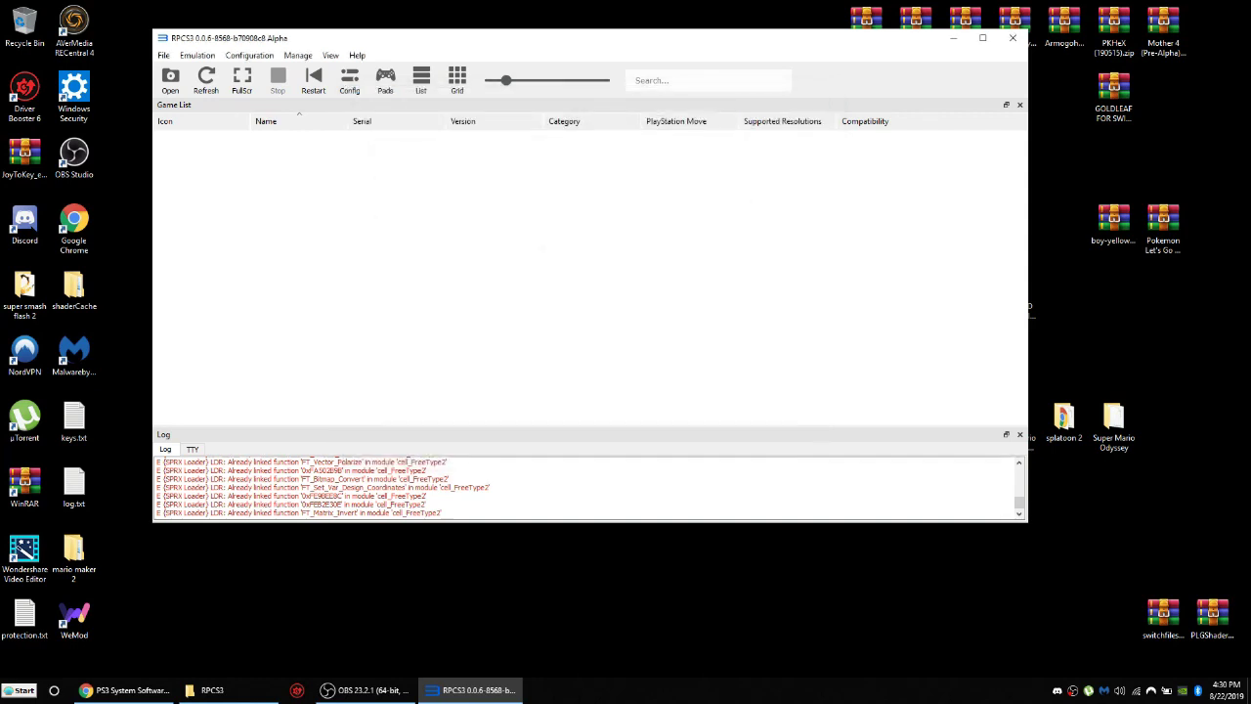
# Step: Install the PKG game package from the Downloads folder into the emulator, dismiss the completion message and close the emulator
pyautogui.moveTo(634, 38); pyautogui.dragTo(626, 60)
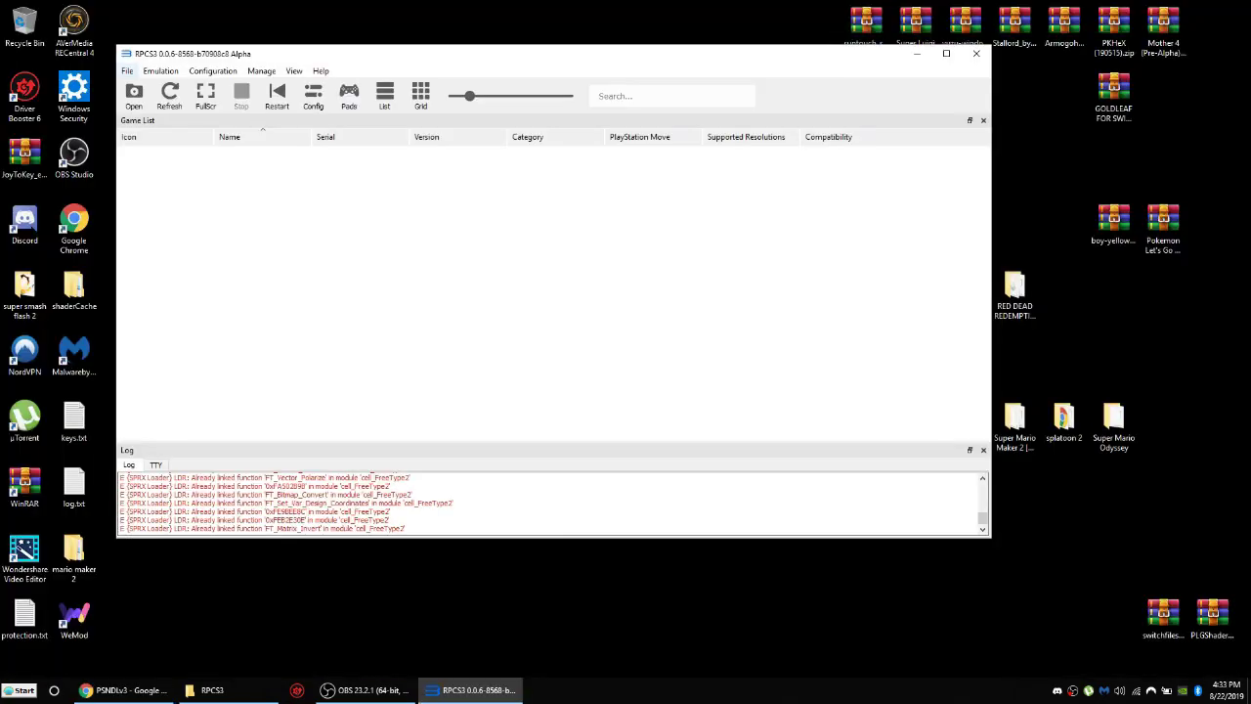
pyautogui.click(127, 71)
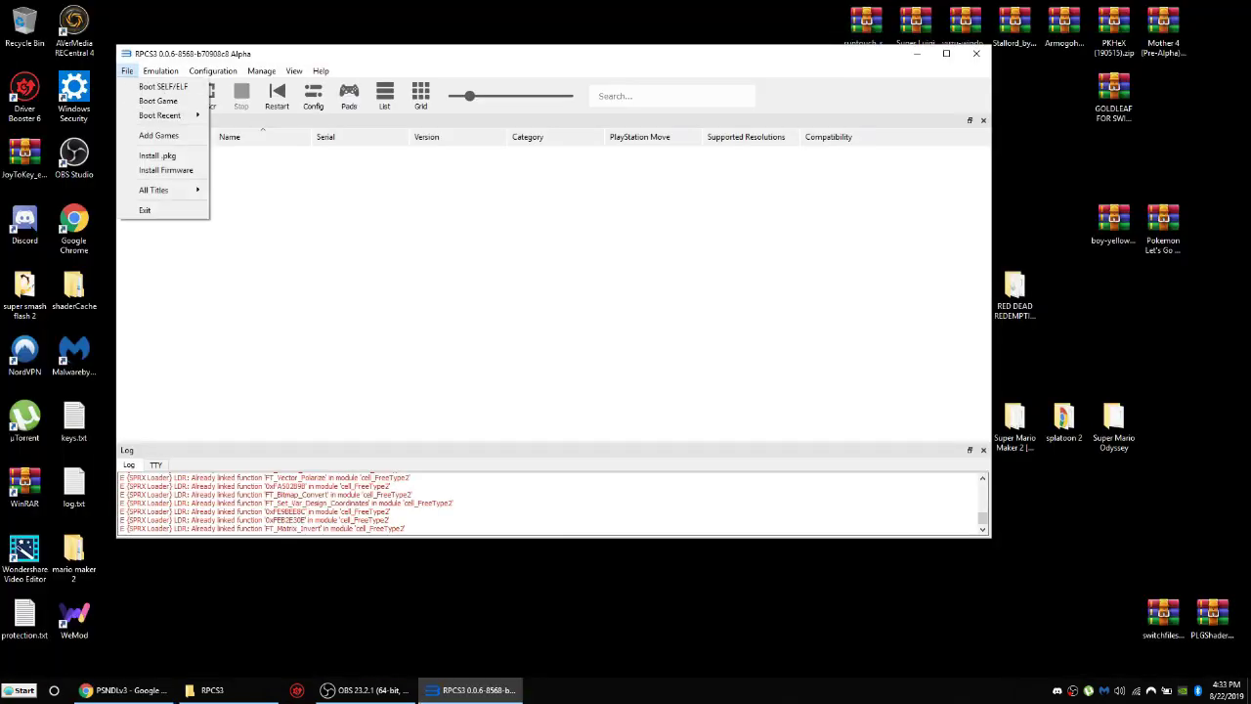
pyautogui.press('Down')
pyautogui.press('Down')
pyautogui.press('Down')
pyautogui.press('Down')
pyautogui.press('Down')
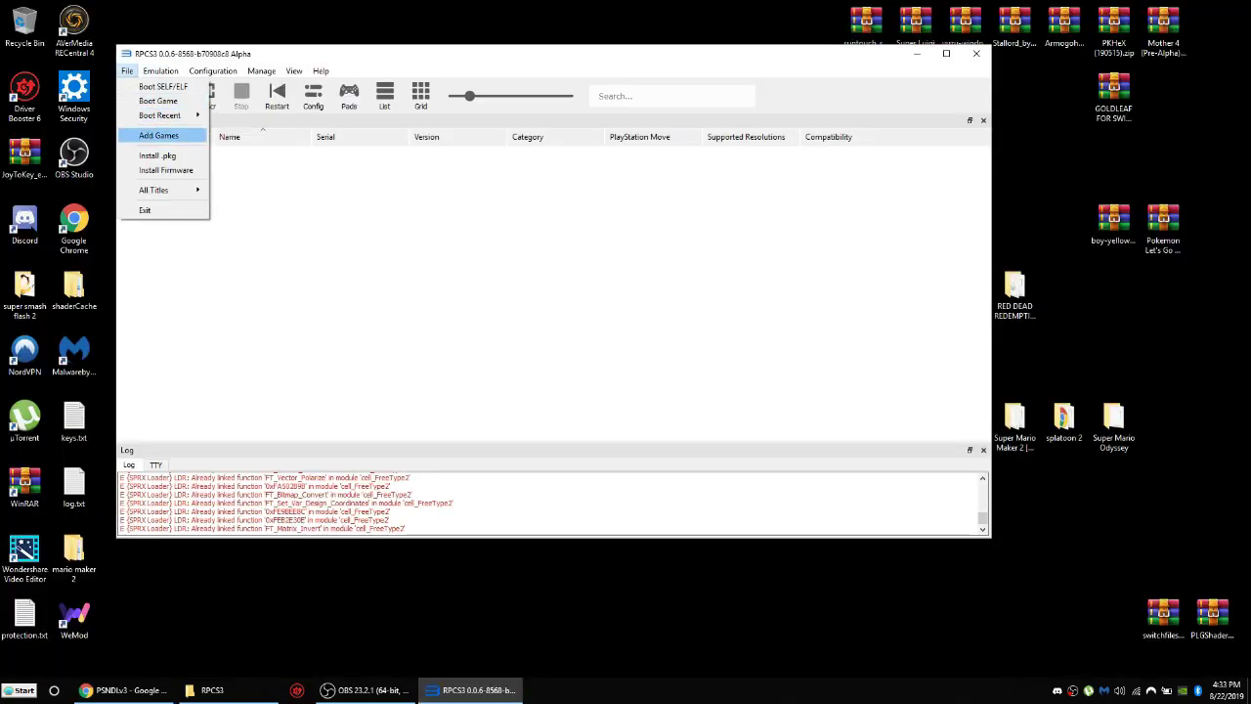
pyautogui.press('Return')
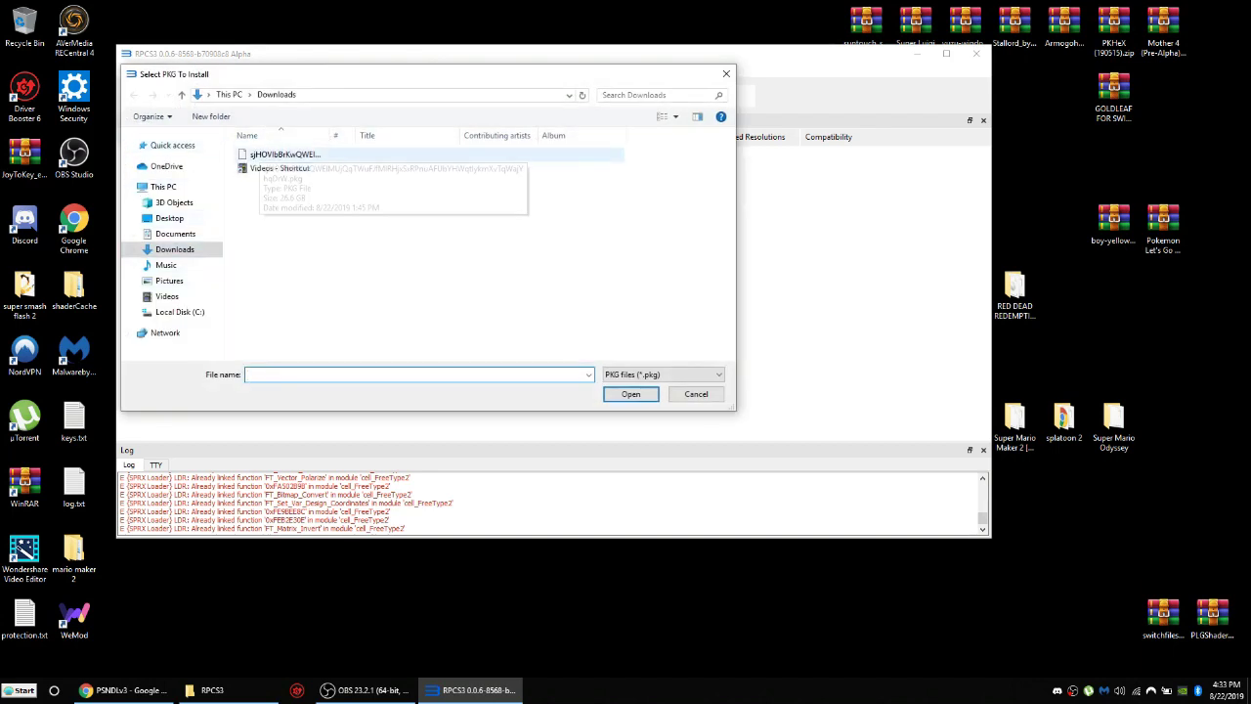
pyautogui.doubleClick(283, 154)
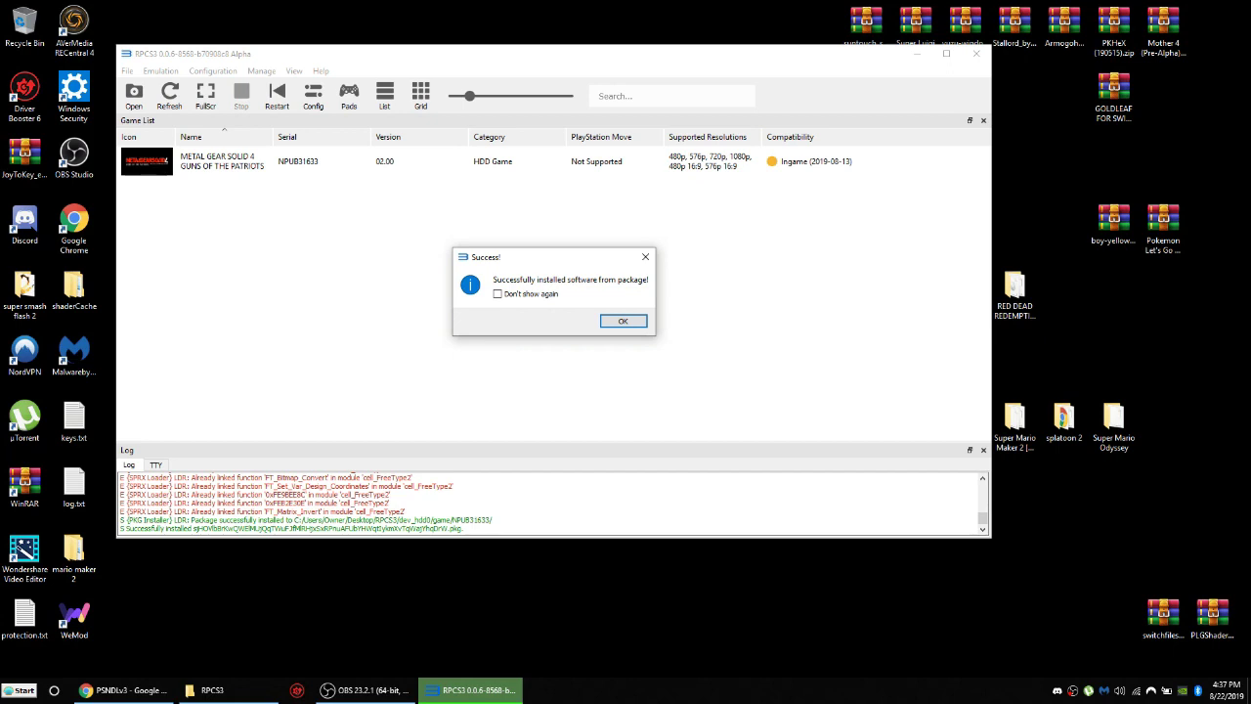
pyautogui.press('Return')
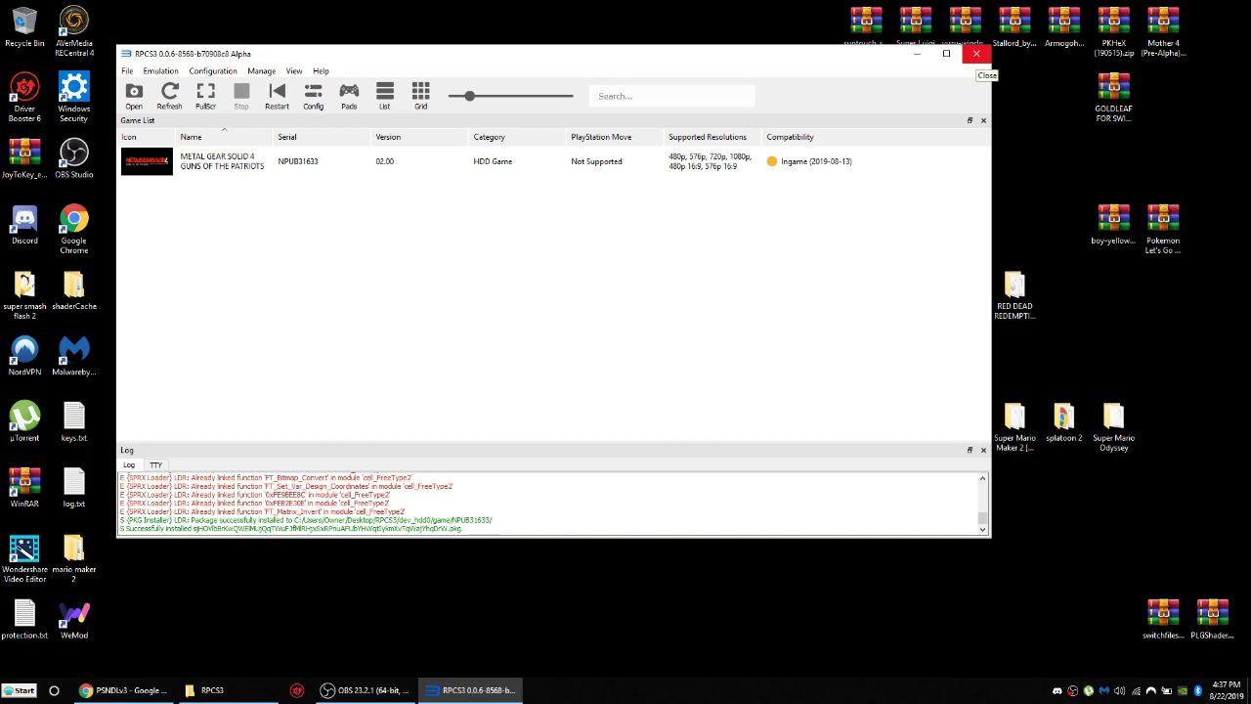
pyautogui.click(976, 54)
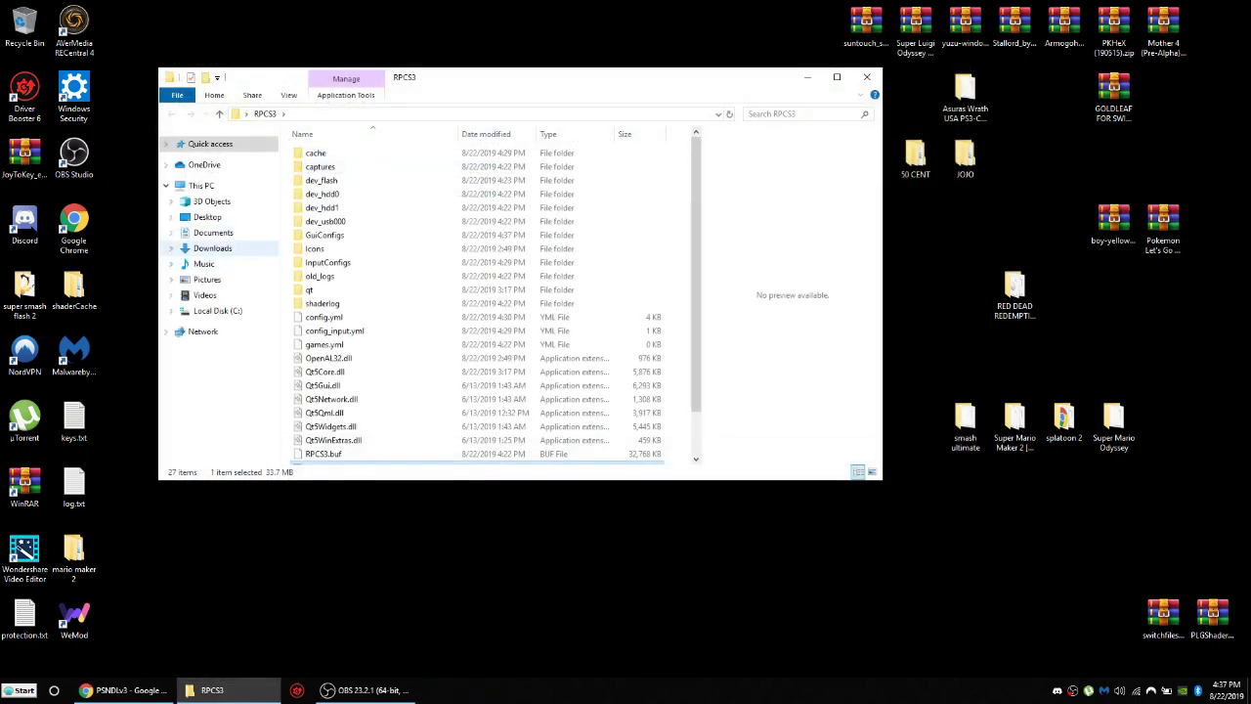
# Step: Search the Downloads folder for "rap" and copy the file UP0101-NPUB31633_00-MGS4MAINGAME0000.rap
pyautogui.click(213, 249)
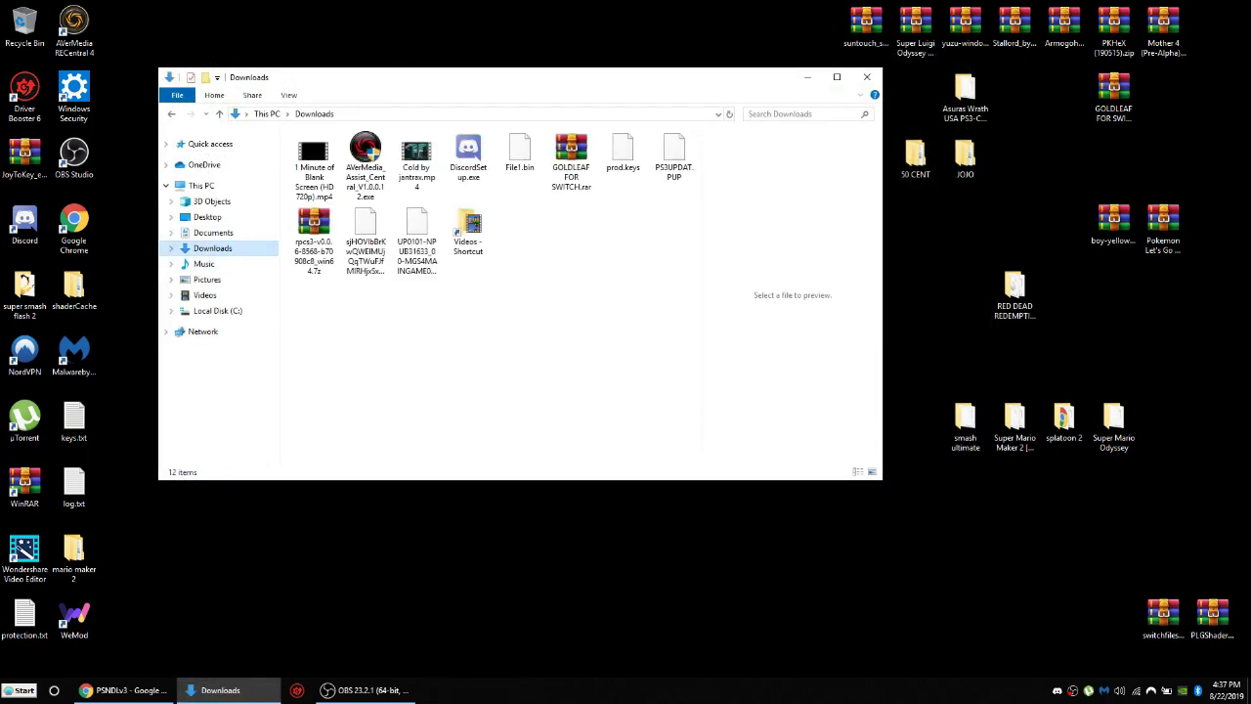
pyautogui.click(798, 113)
pyautogui.write('rap')
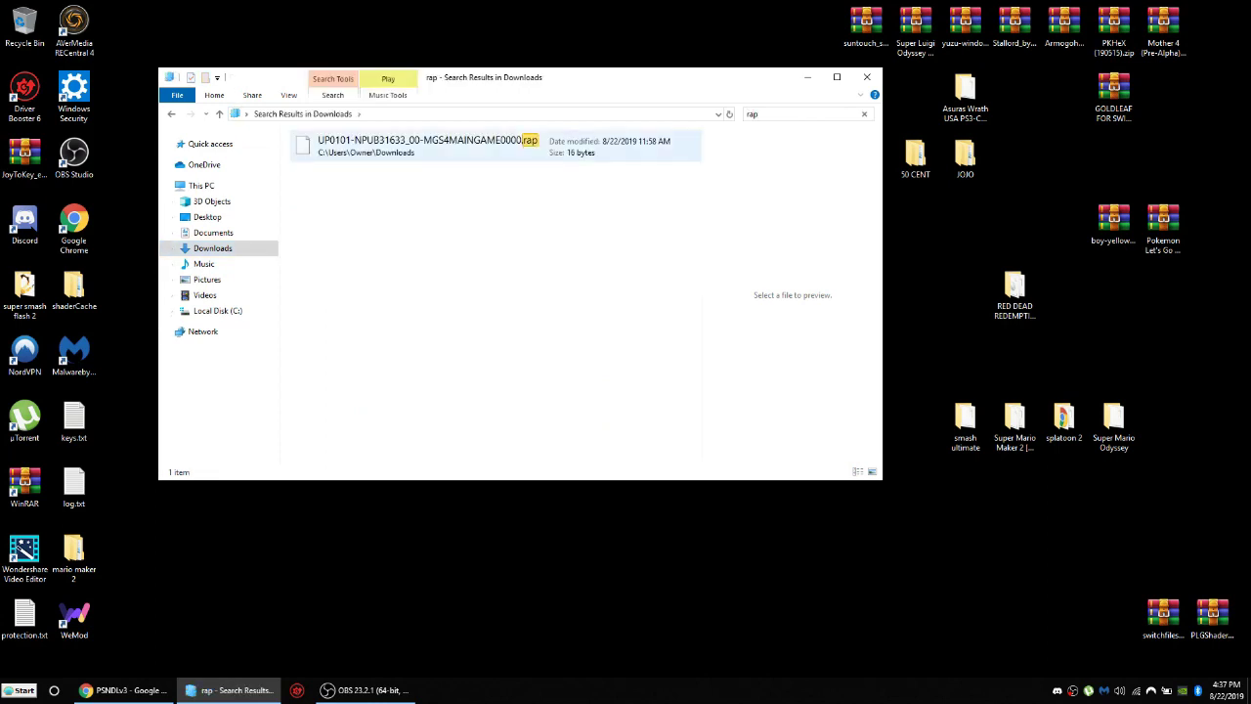
pyautogui.click(496, 146)
pyautogui.rightClick(483, 143)
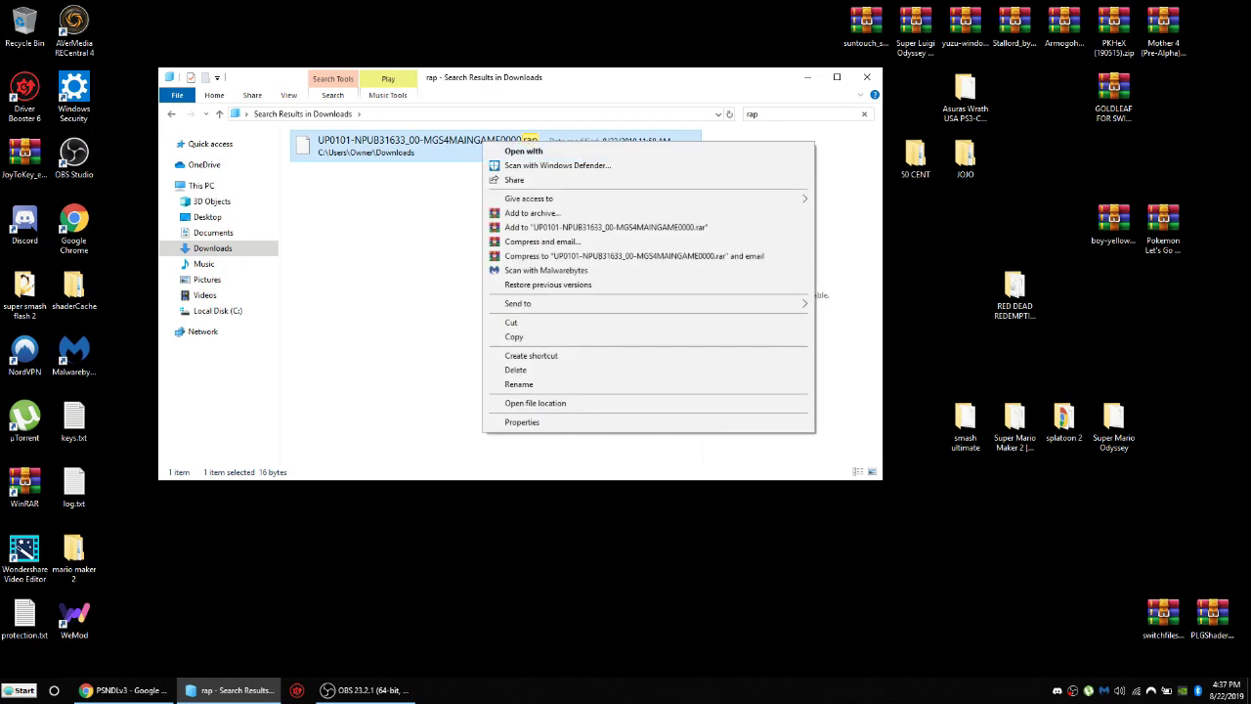
pyautogui.click(514, 336)
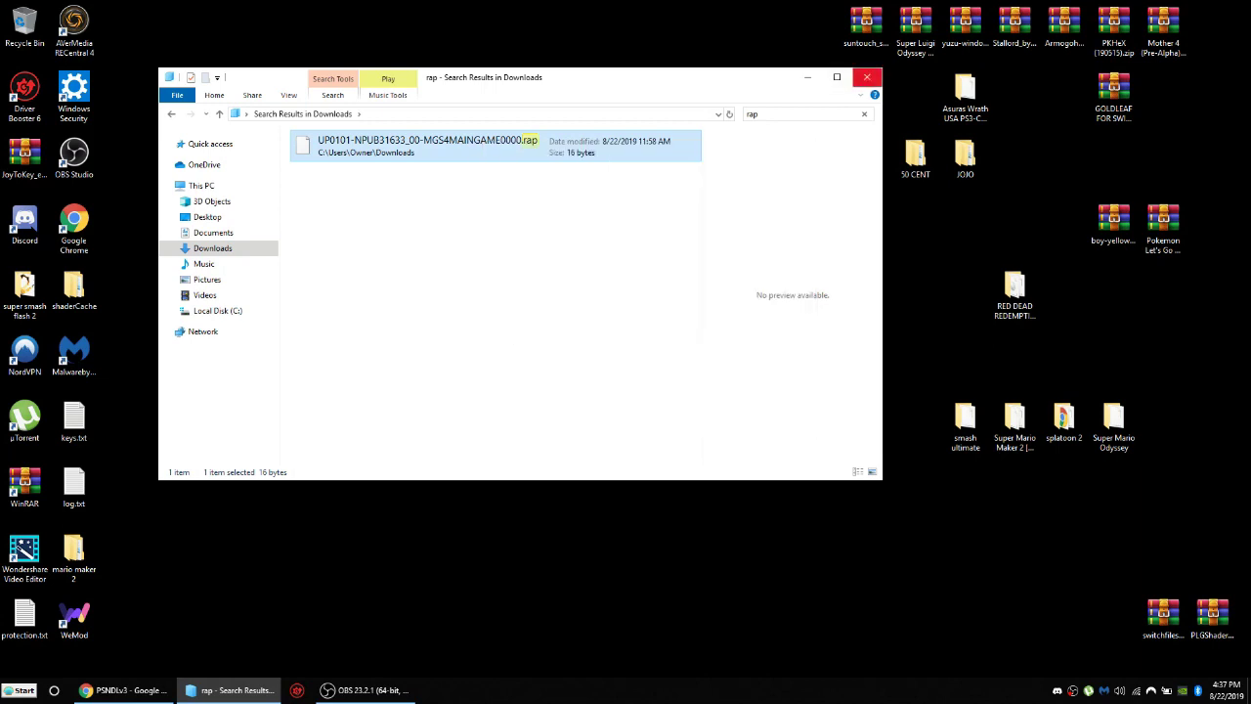
# Step: Paste the copied RAP file into the RPCS3 desktop folder's dev_hdd0/home/00000001/exdata subfolder and close both File Explorer windows
pyautogui.click(867, 77)
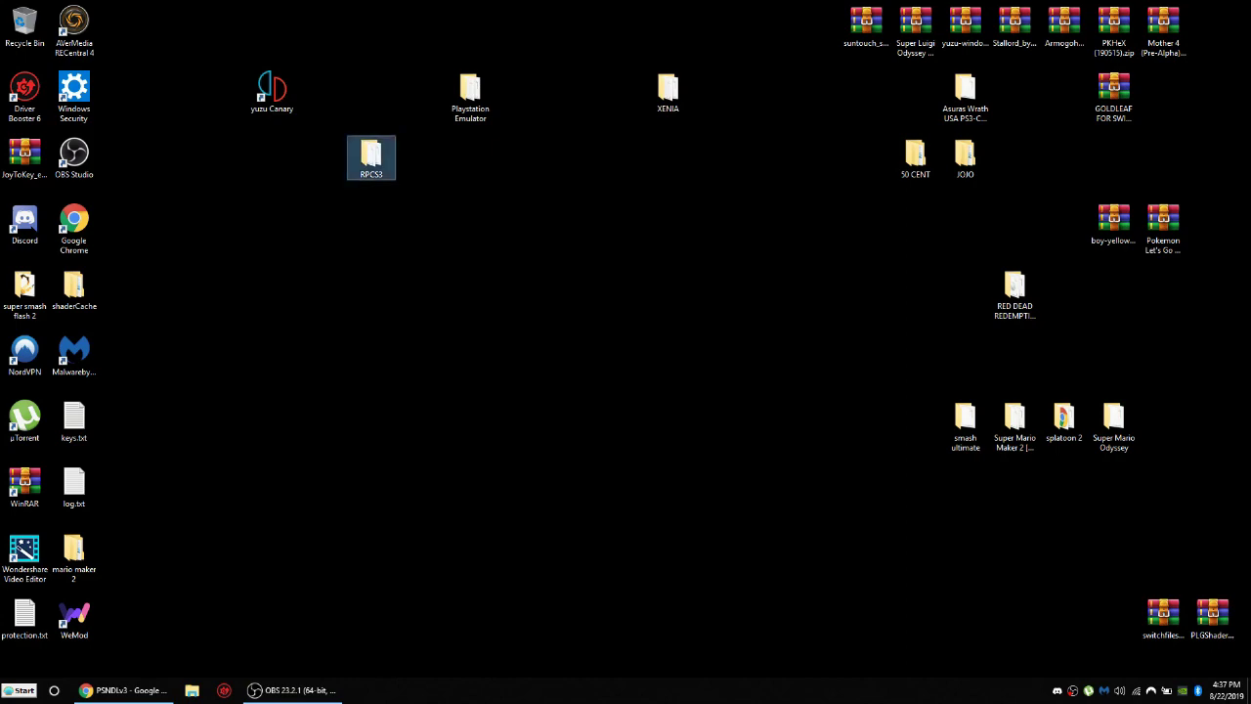
pyautogui.doubleClick(371, 156)
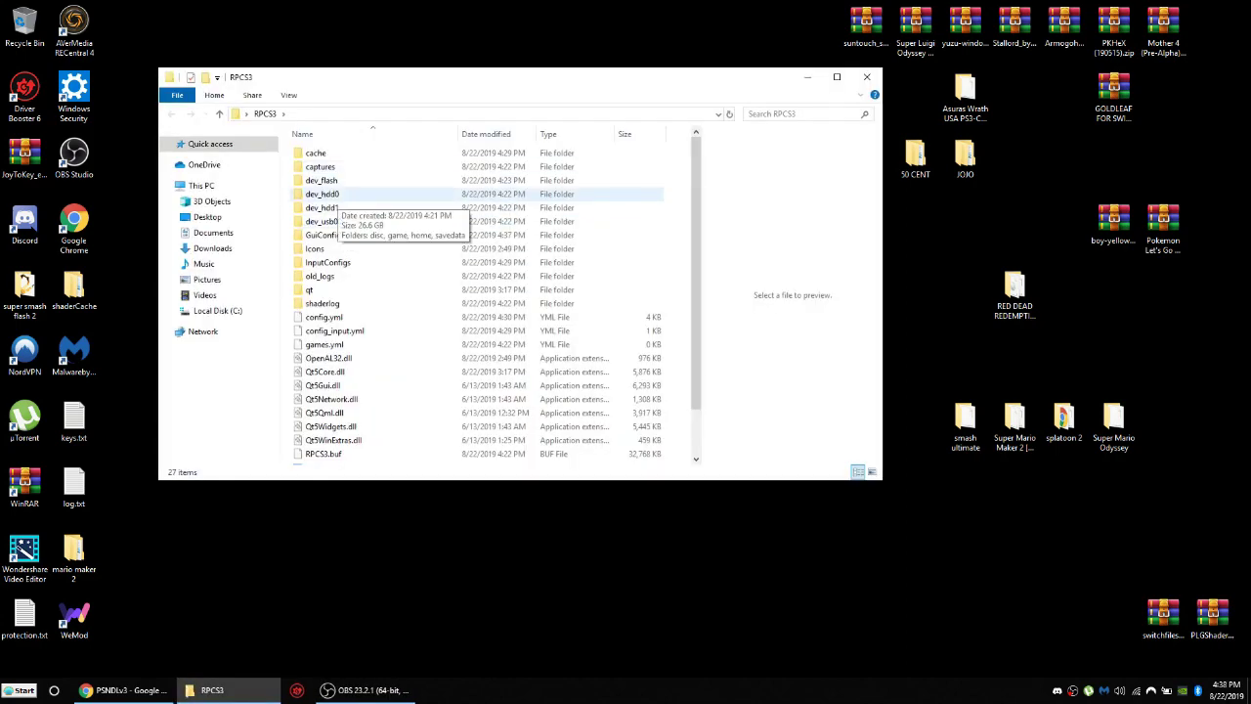
pyautogui.doubleClick(322, 194)
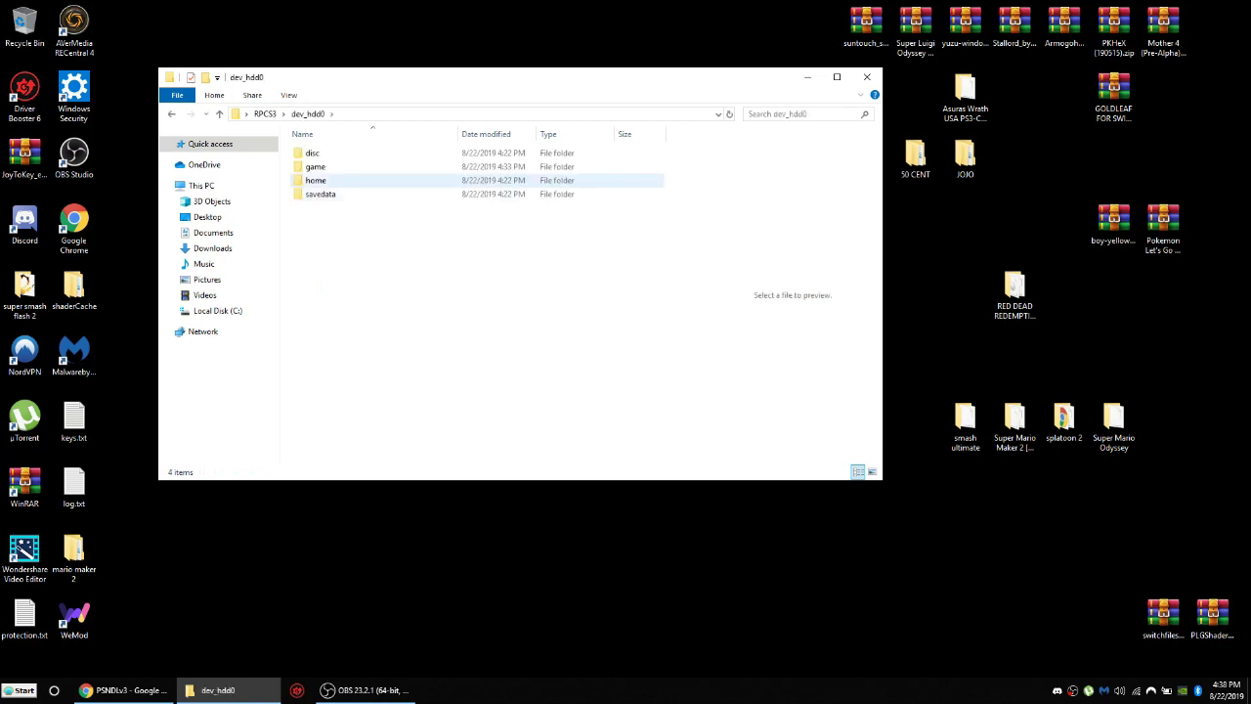
pyautogui.click(316, 180)
pyautogui.doubleClick(316, 181)
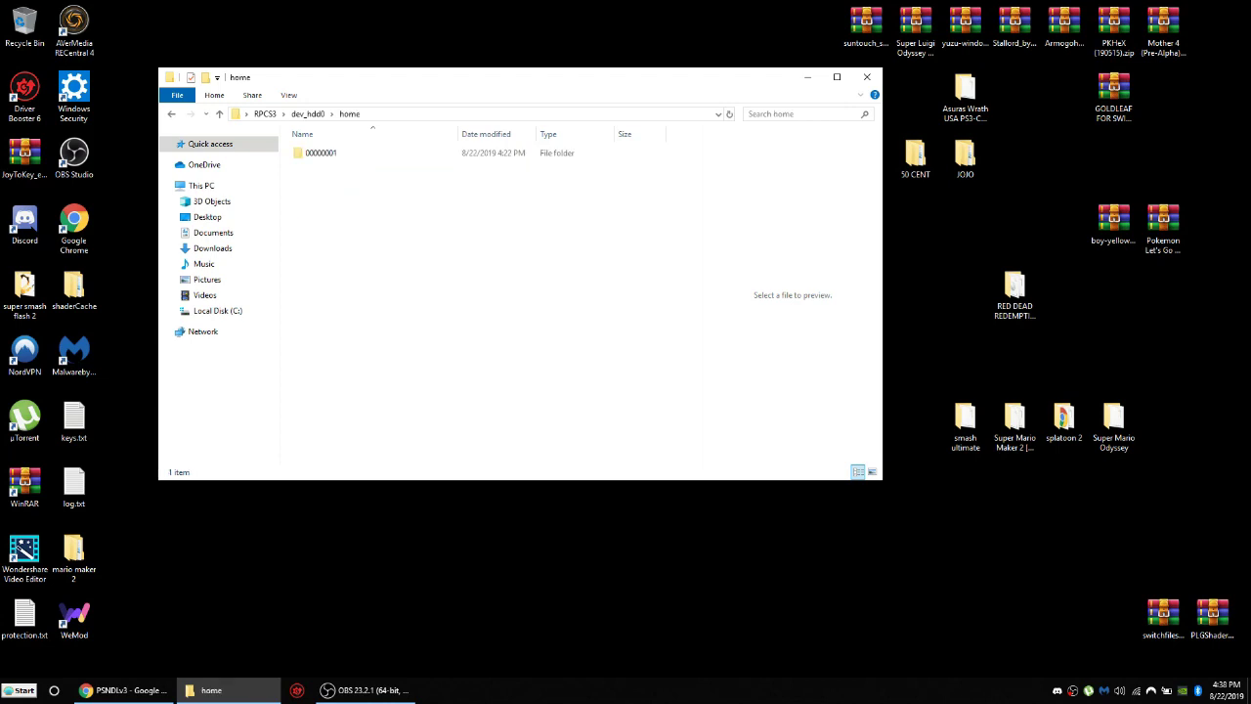
pyautogui.doubleClick(321, 153)
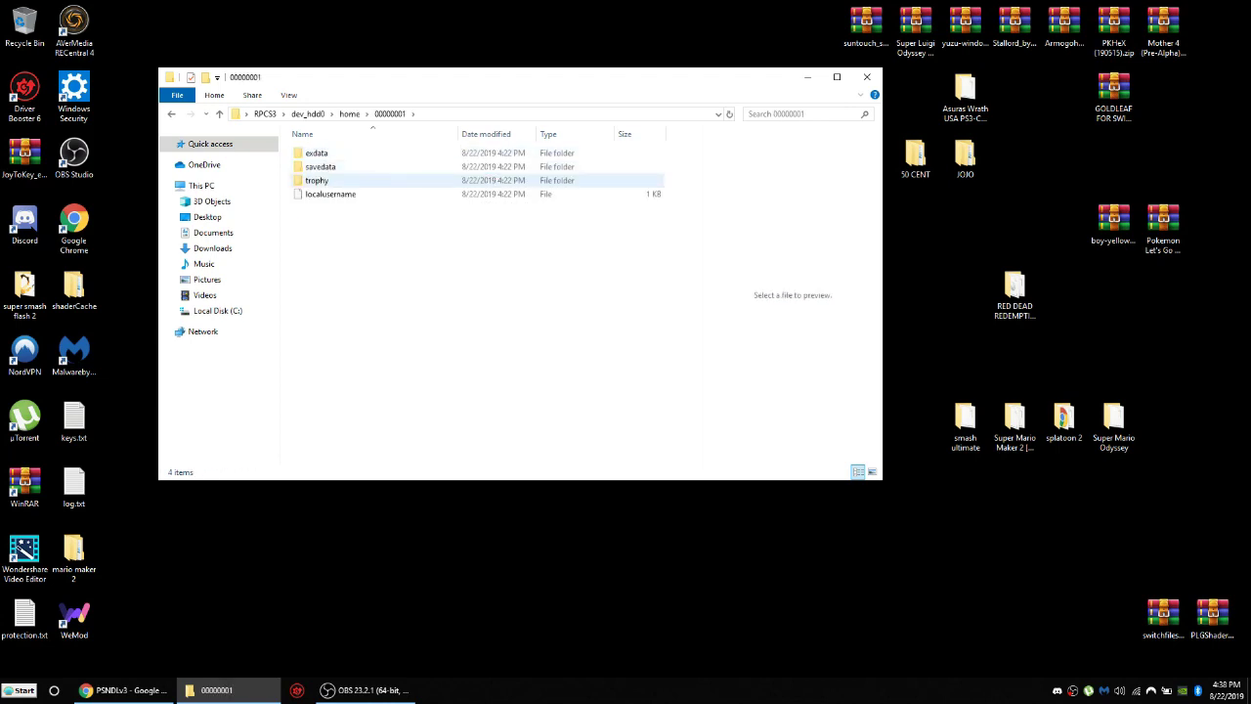
pyautogui.doubleClick(316, 153)
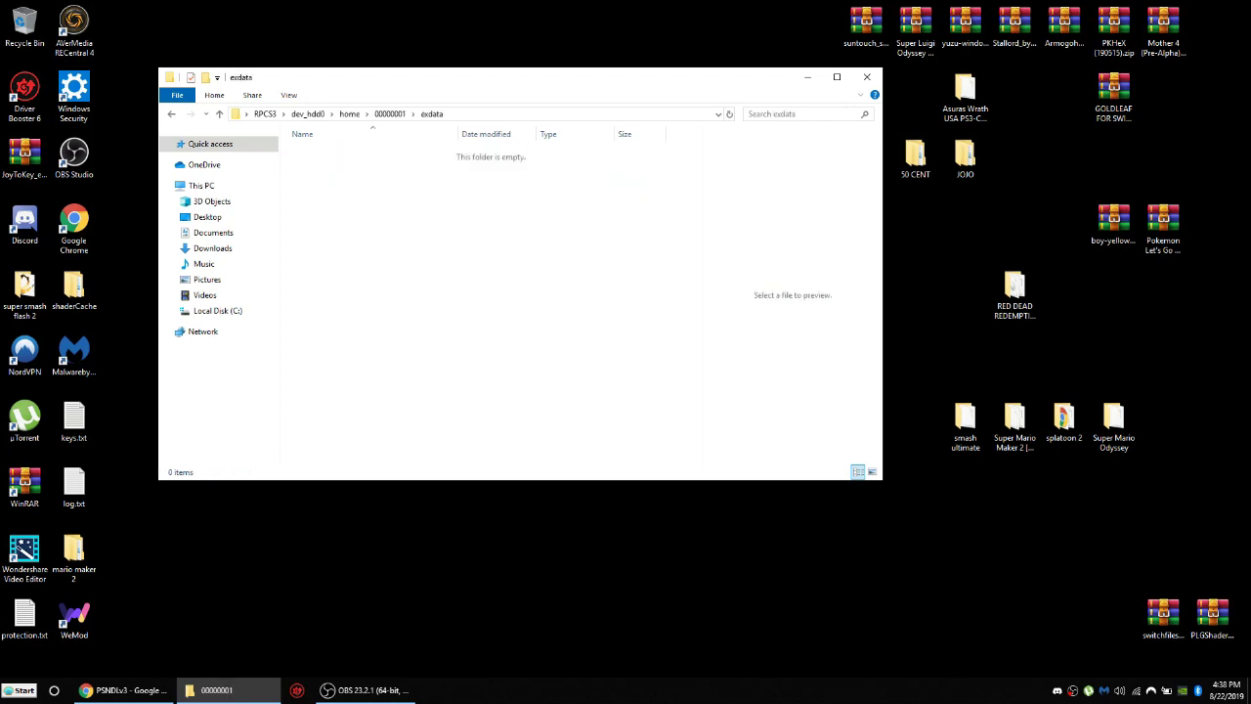
pyautogui.rightClick(332, 194)
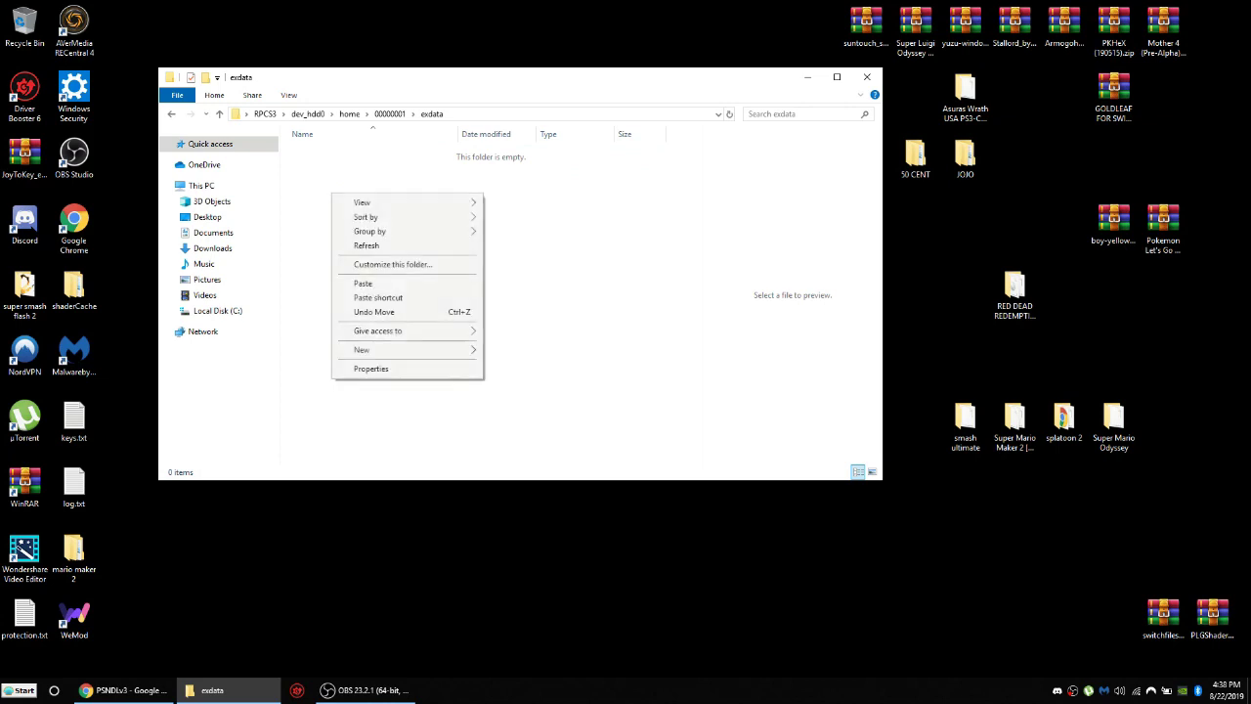
pyautogui.click(362, 282)
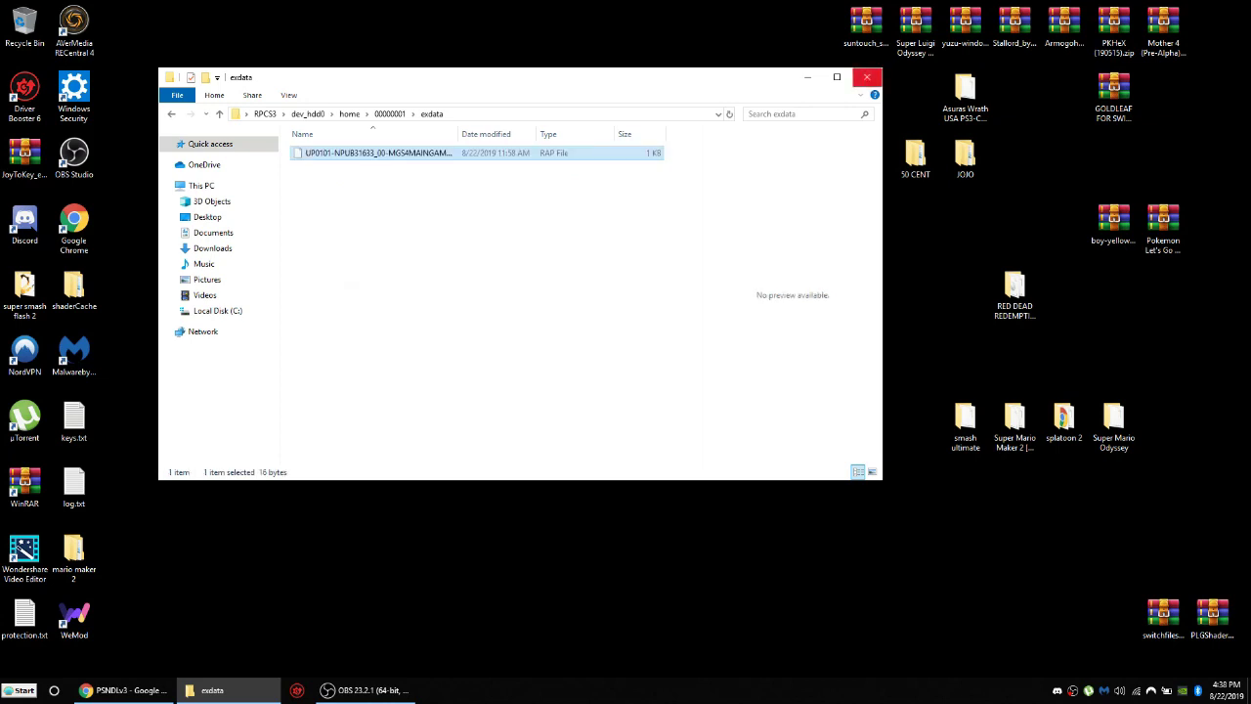
pyautogui.click(866, 76)
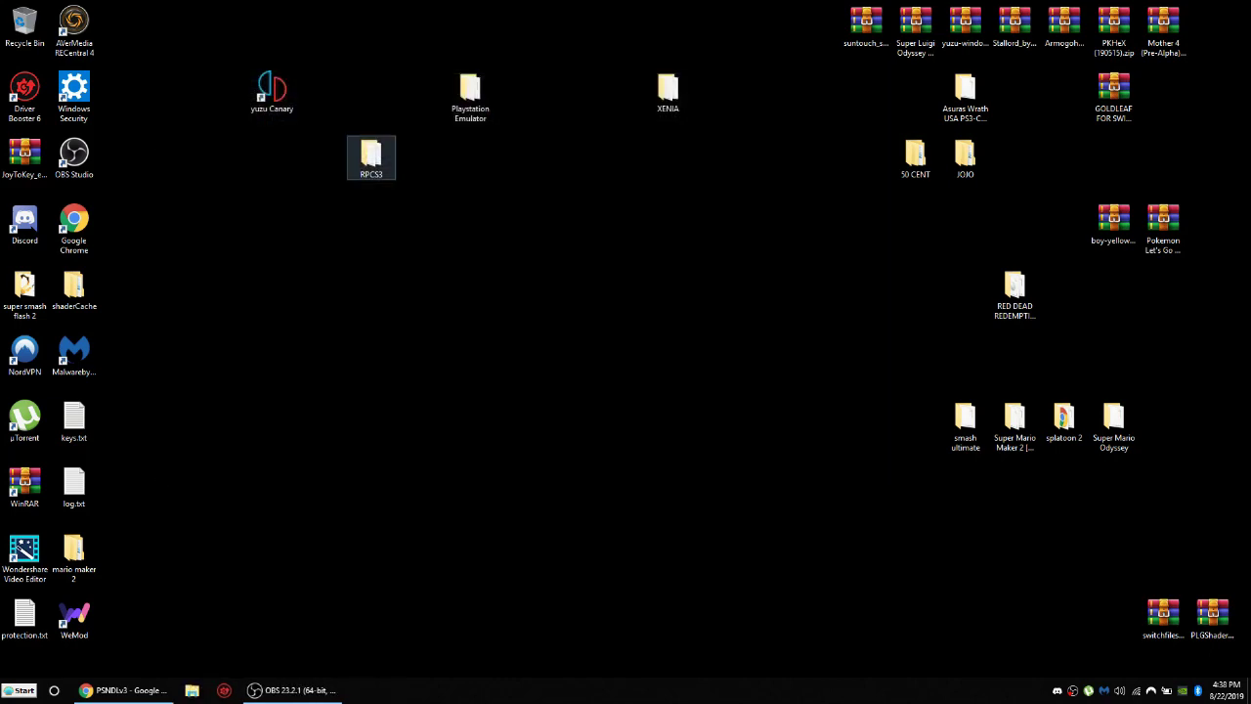
# Step: Launch rpcs3.exe from the RPCS3 desktop folder and boot Metal Gear Solid 4 Guns of the Patriots from the game list
pyautogui.click(372, 156)
pyautogui.doubleClick(371, 157)
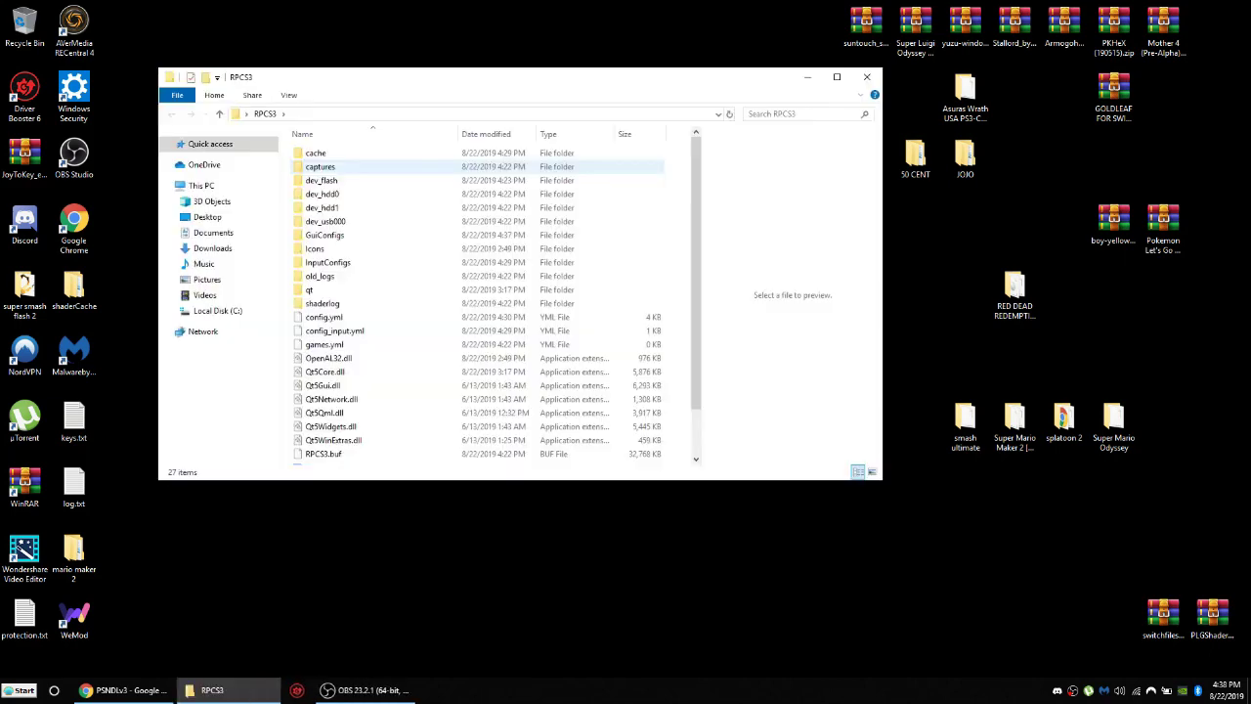
pyautogui.moveTo(695, 176); pyautogui.dragTo(696, 225)
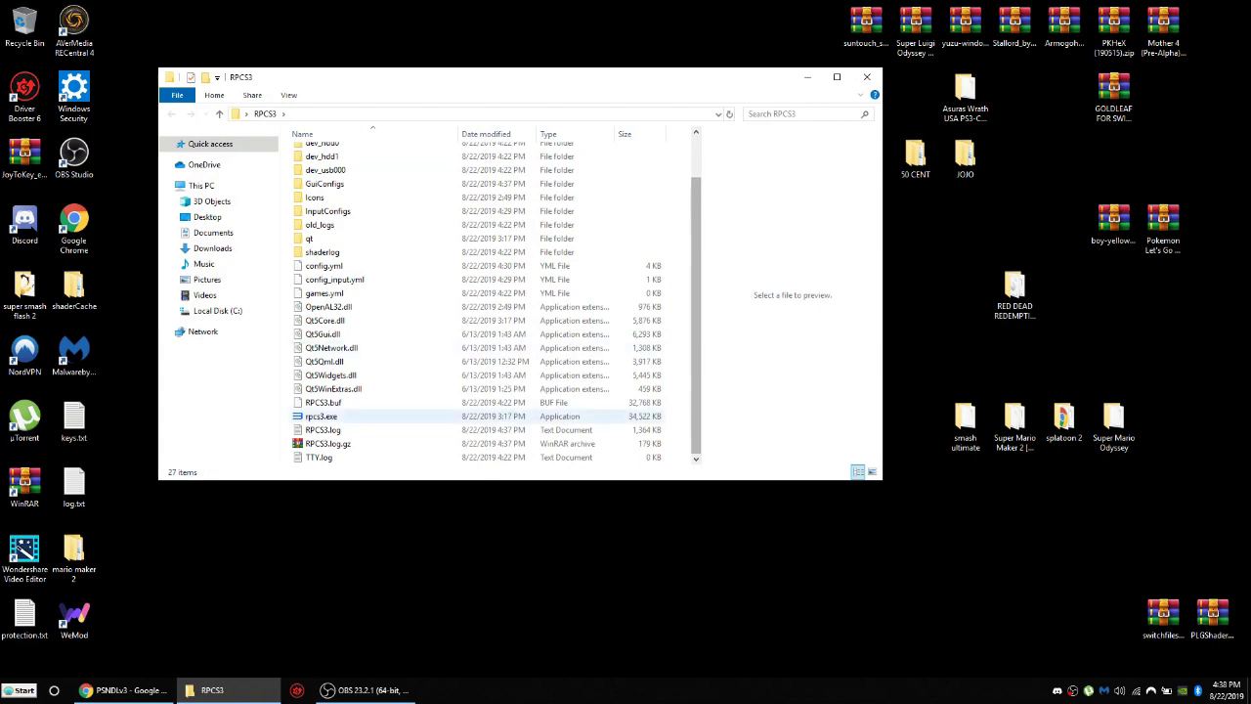
pyautogui.click(321, 415)
pyautogui.press('Return')
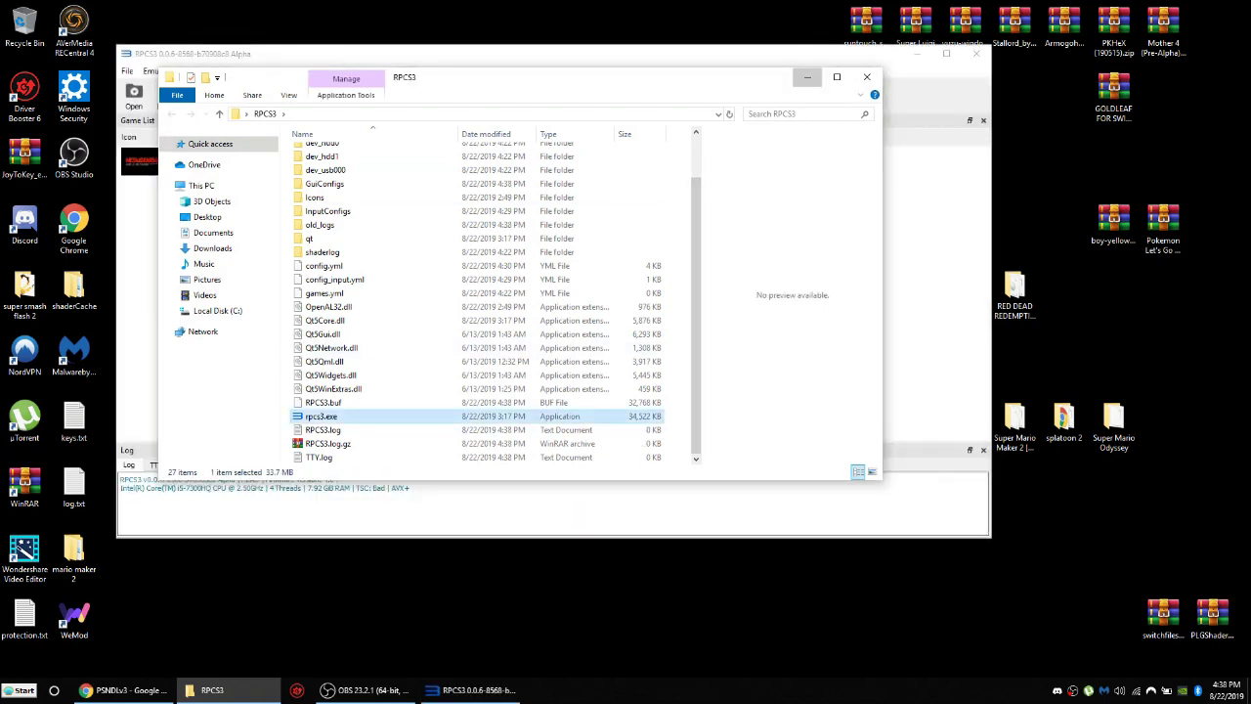
pyautogui.click(807, 76)
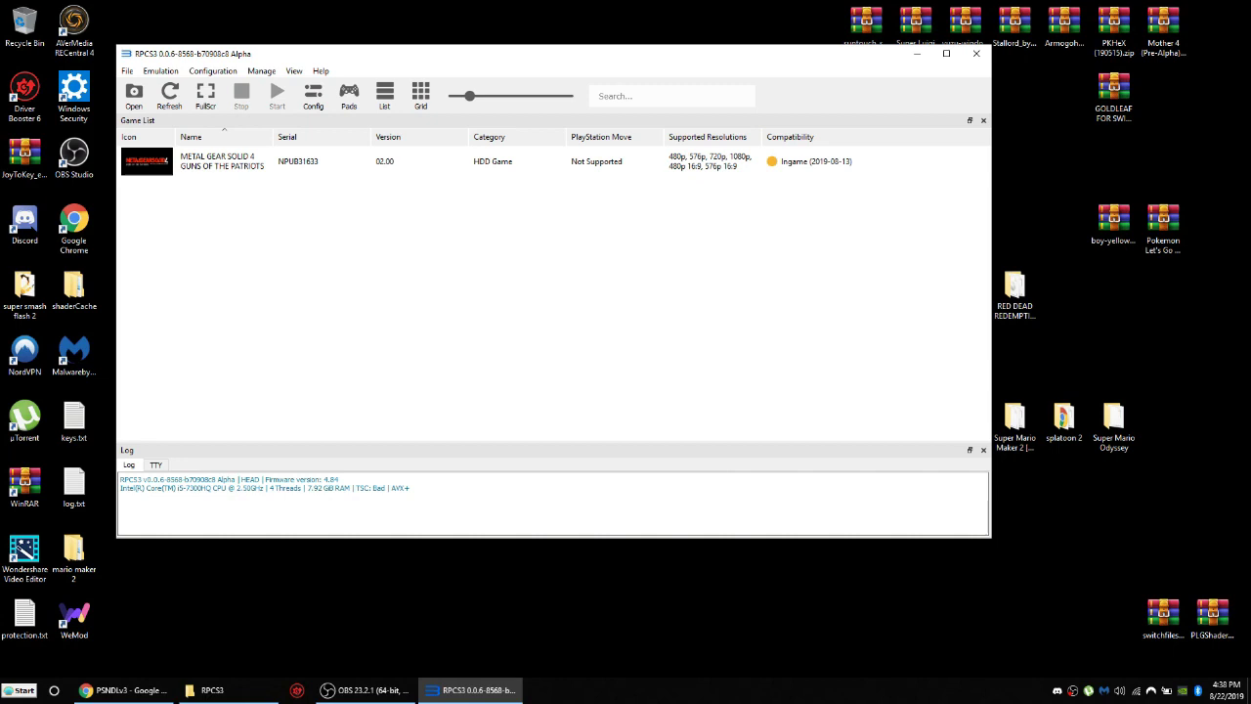
pyautogui.click(222, 161)
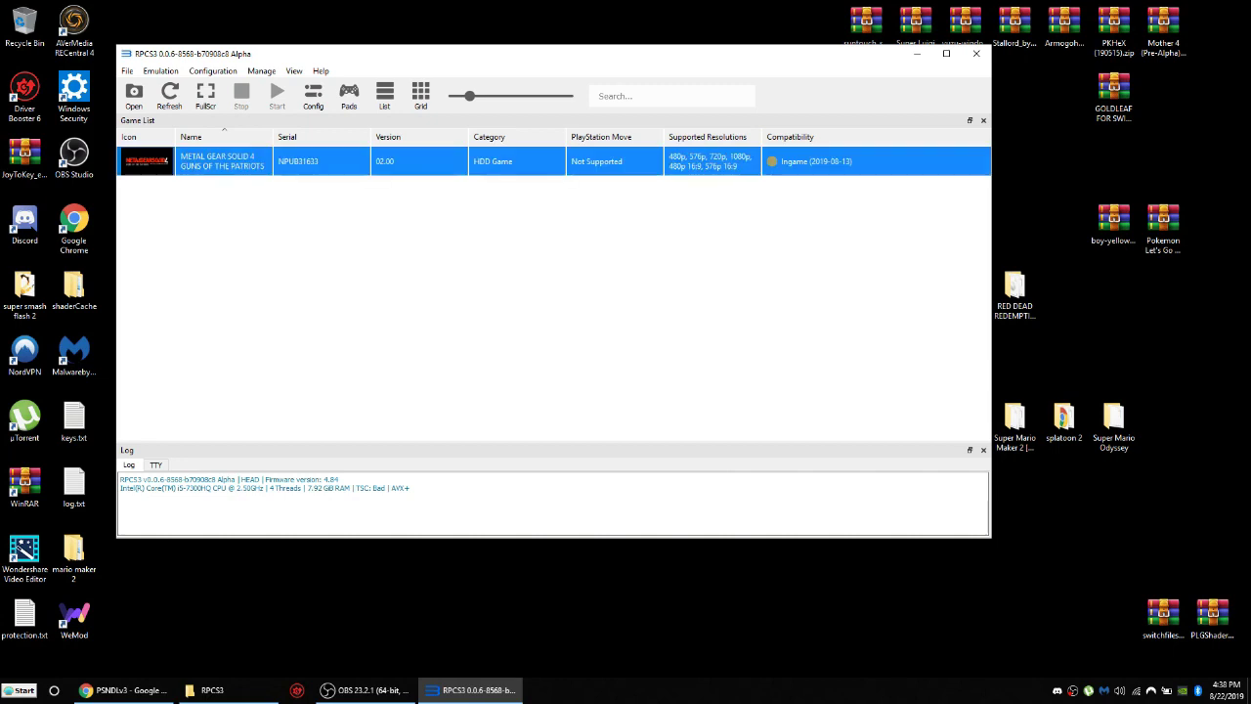
pyautogui.press('Return')
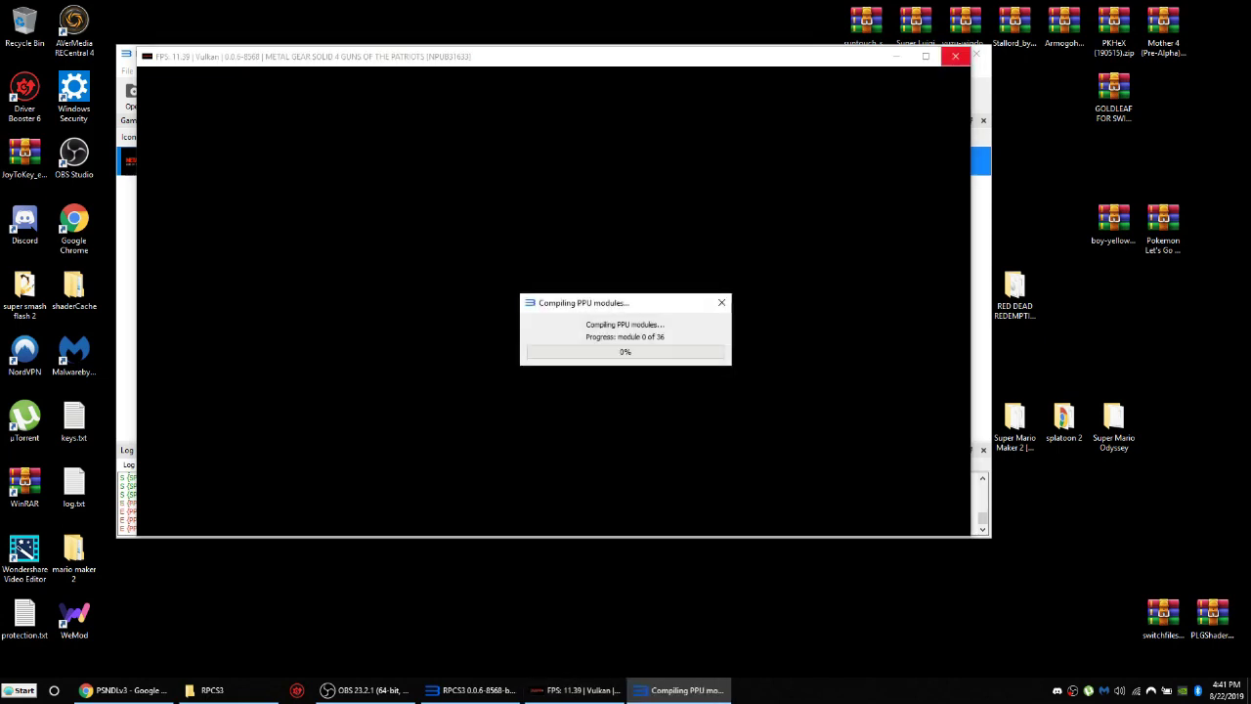
# Step: Force the Metal Gear Solid 4 game window and the emulator to close during PPU module compilation
pyautogui.click(955, 55)
pyautogui.press('Return')
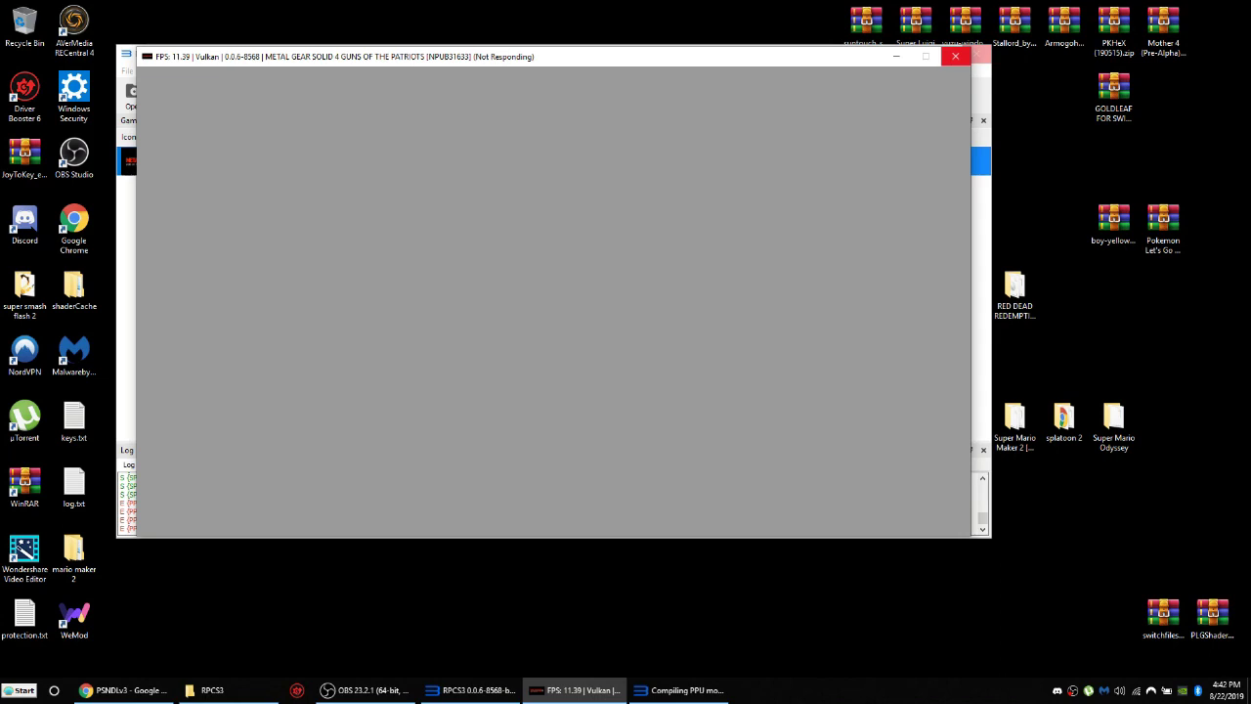
pyautogui.click(955, 55)
pyautogui.click(509, 310)
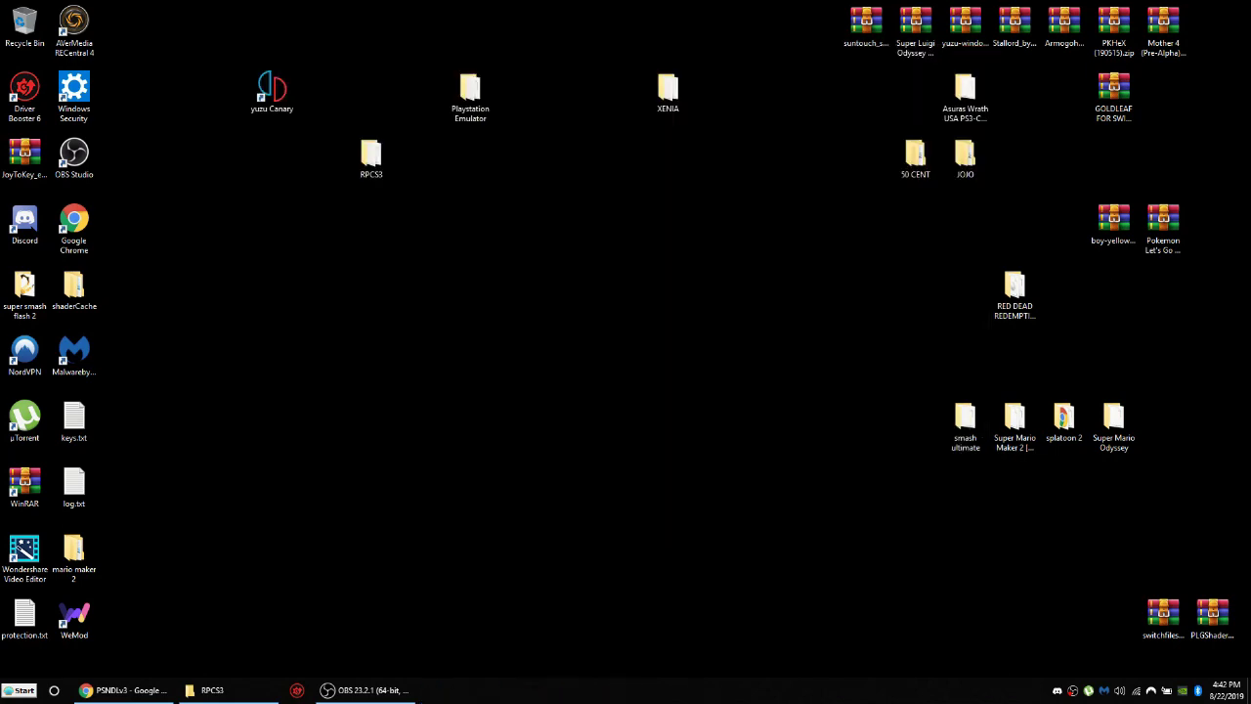
# Step: Relaunch the emulator by running rpcs3.exe from the RPCS3 desktop folder
pyautogui.doubleClick(371, 156)
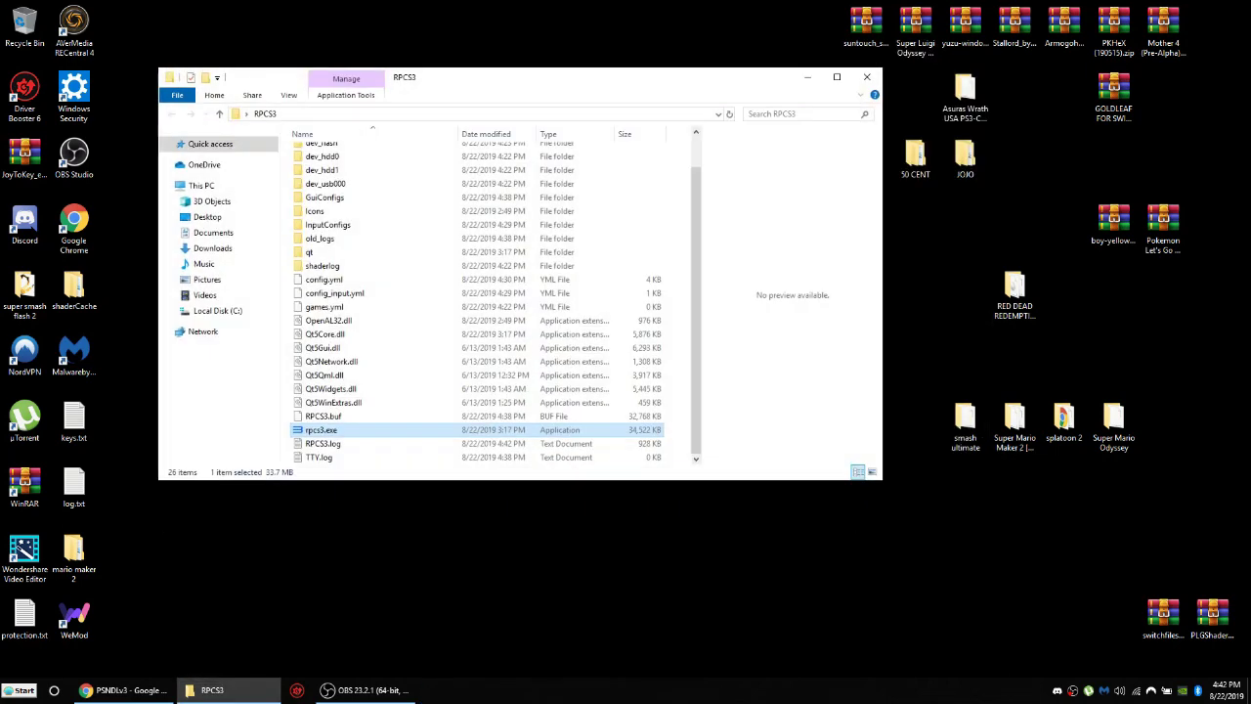
pyautogui.click(321, 430)
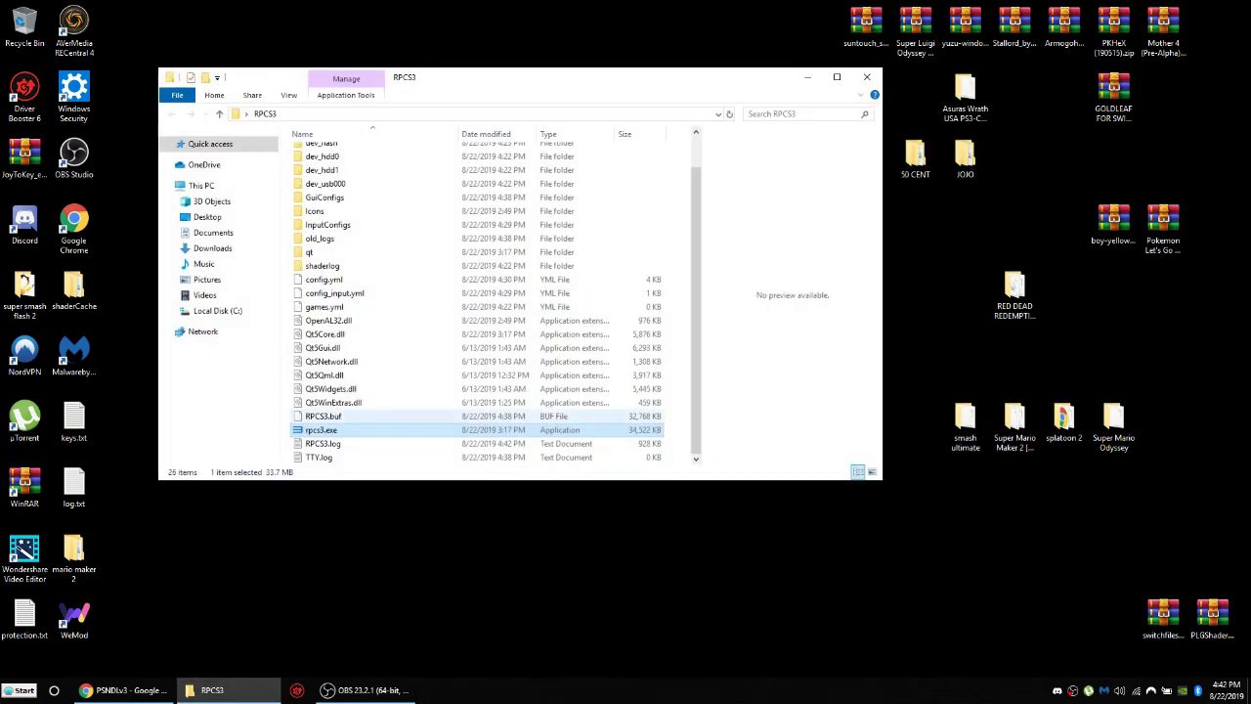
pyautogui.press('Return')
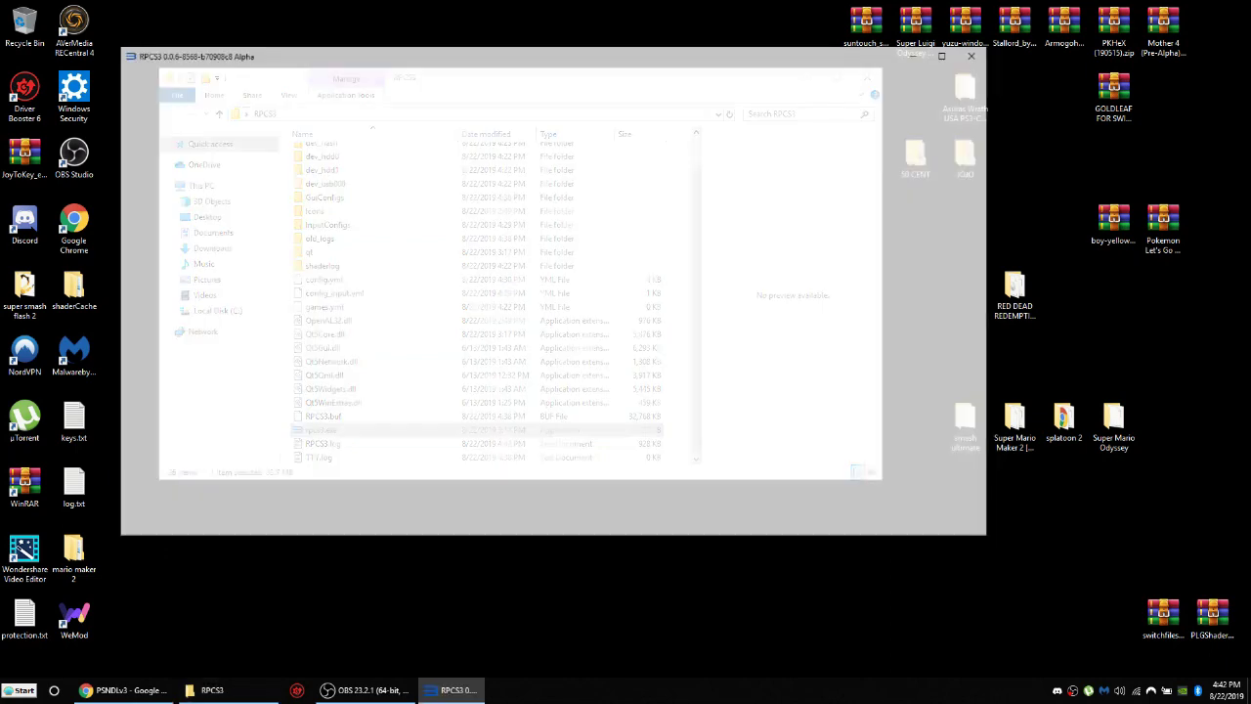